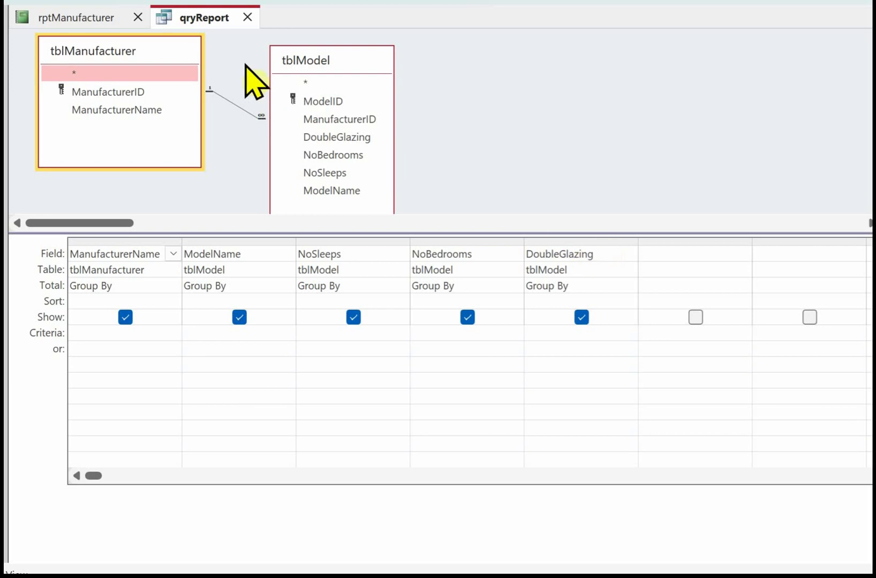
# Start a new report with the Report Wizard based on the query qryReport and include all of its fields
pyautogui.rightClick(219, 22)
pyautogui.click(283, 187)
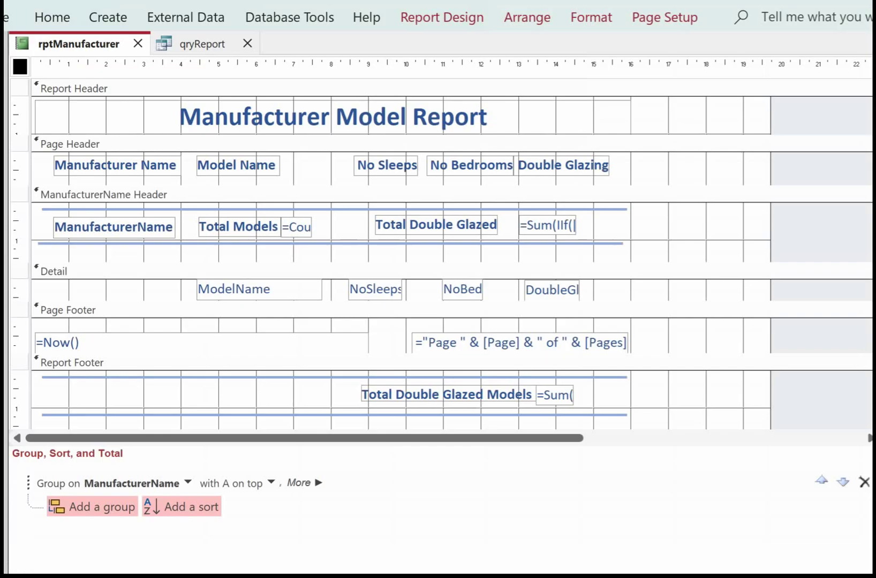
pyautogui.click(110, 16)
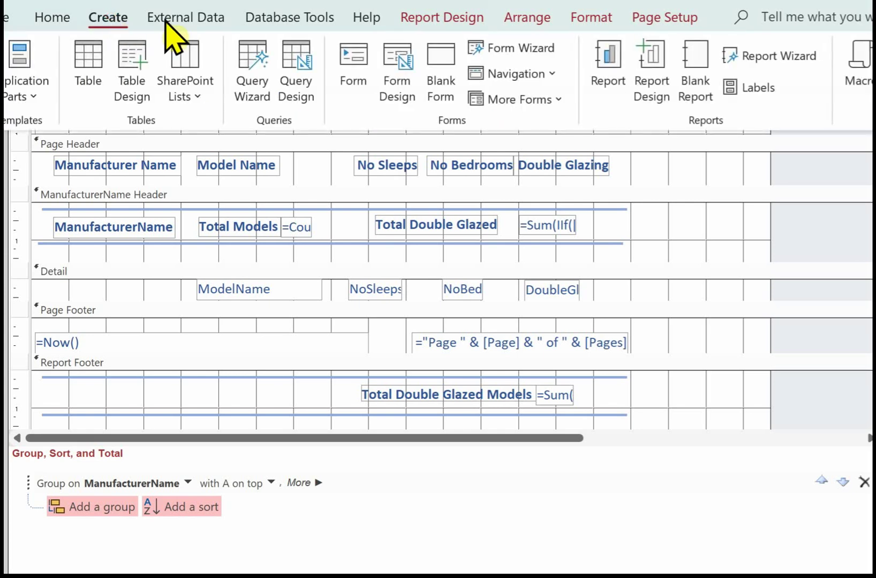
pyautogui.click(793, 55)
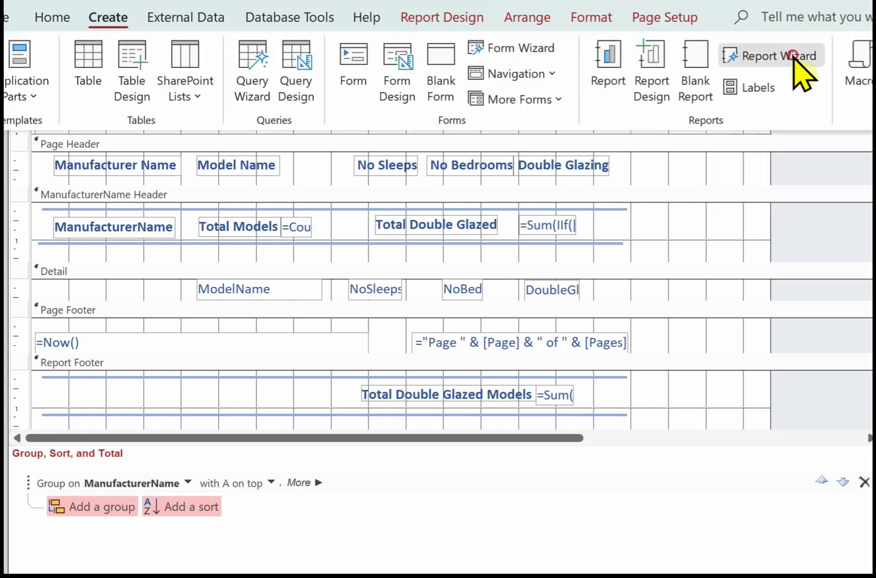
pyautogui.moveTo(792, 75); pyautogui.dragTo(684, 74)
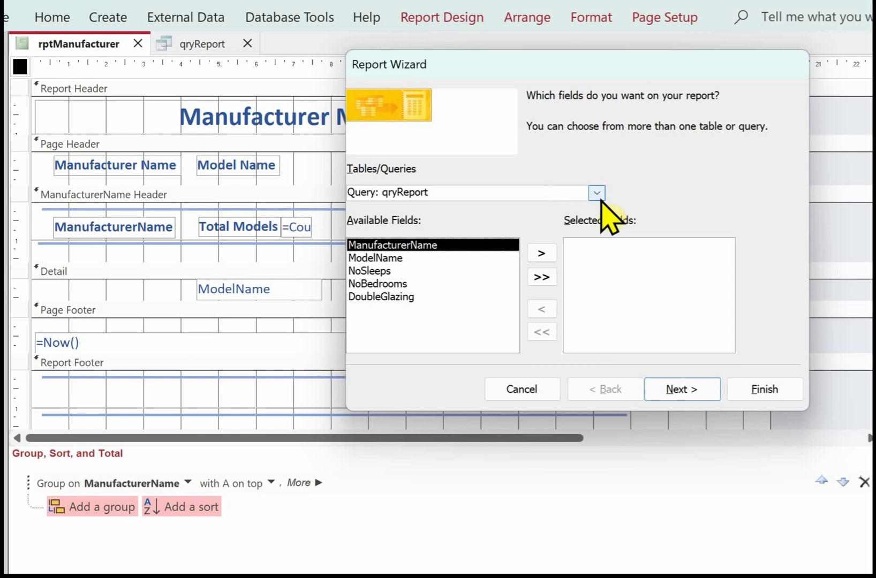
pyautogui.click(539, 277)
pyautogui.click(684, 389)
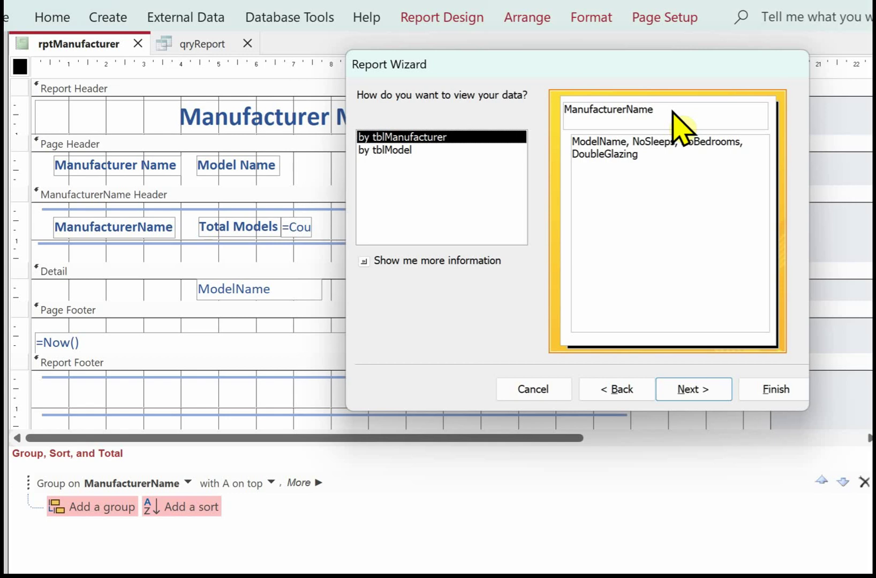
# Complete the wizard viewing data by tblManufacturer, without extra grouping or sorting, using Stepped layout, Portrait orientation and the title tblManufacturer, and preview the report
pyautogui.click(686, 389)
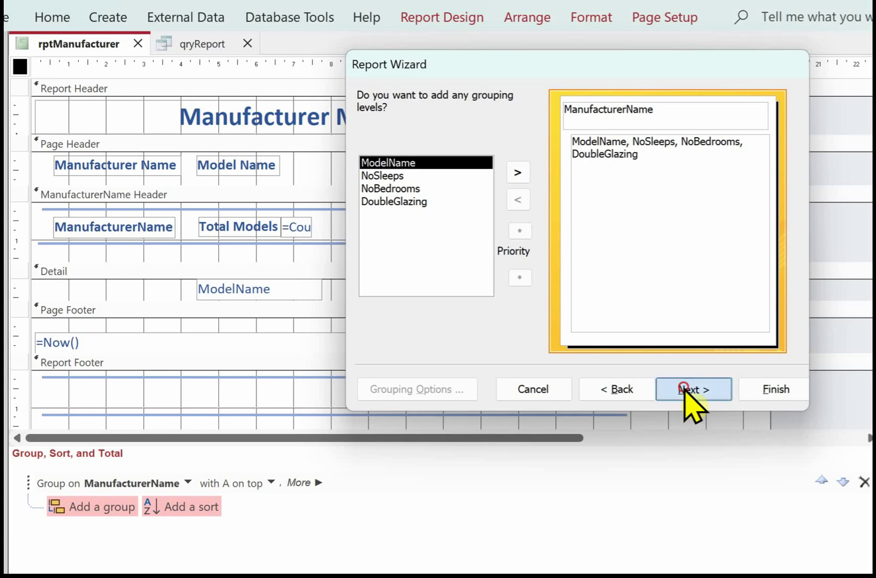
pyautogui.click(689, 390)
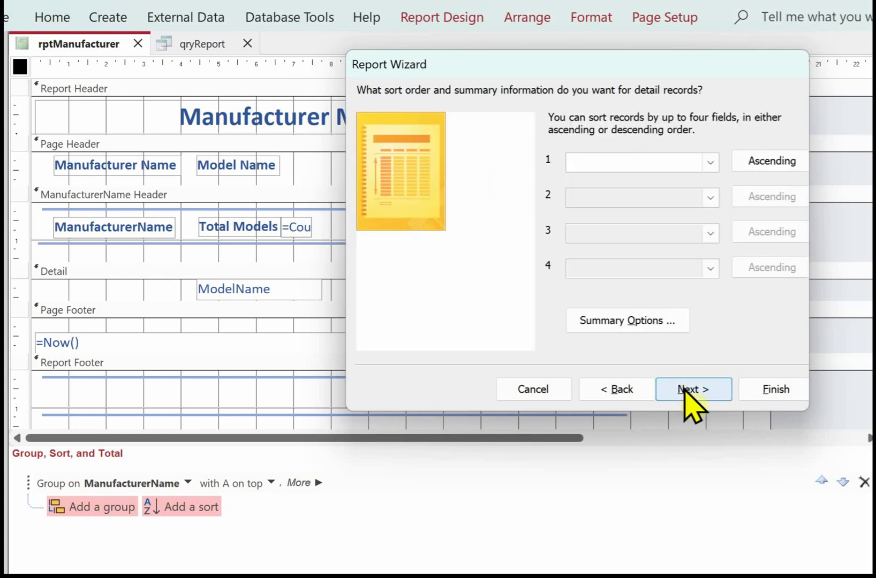
pyautogui.click(686, 391)
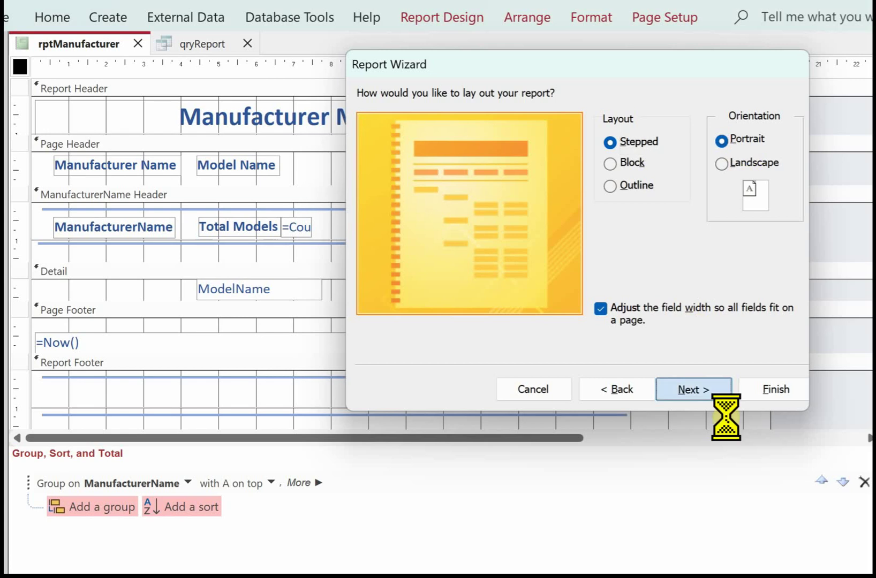
pyautogui.click(714, 391)
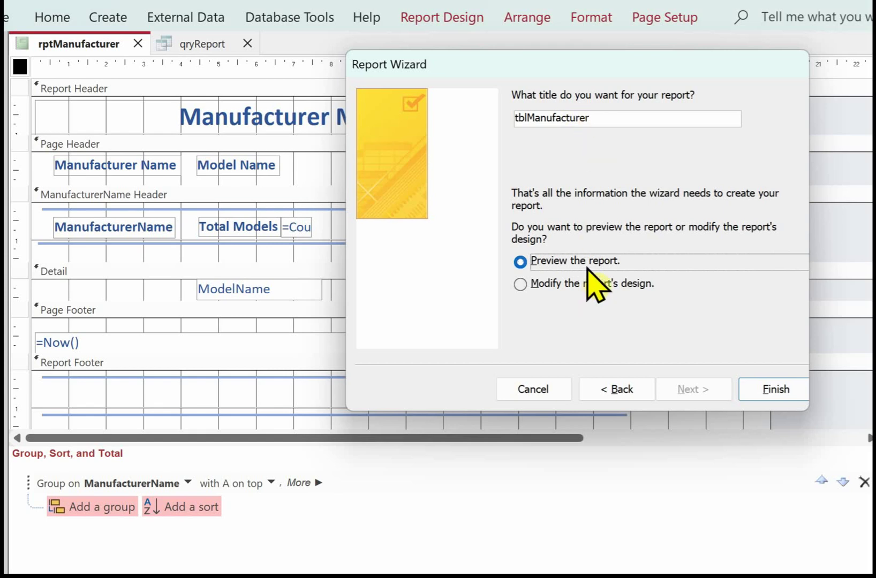
pyautogui.press('Return')
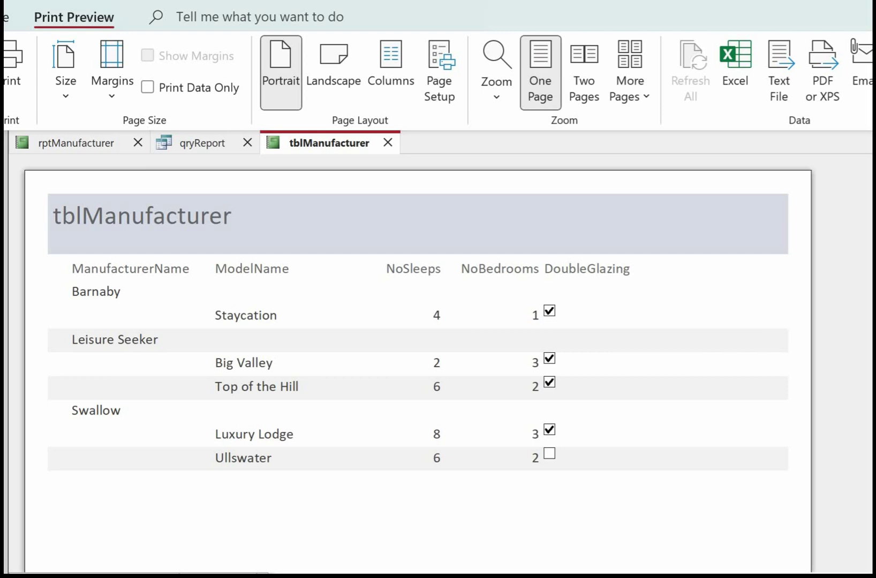
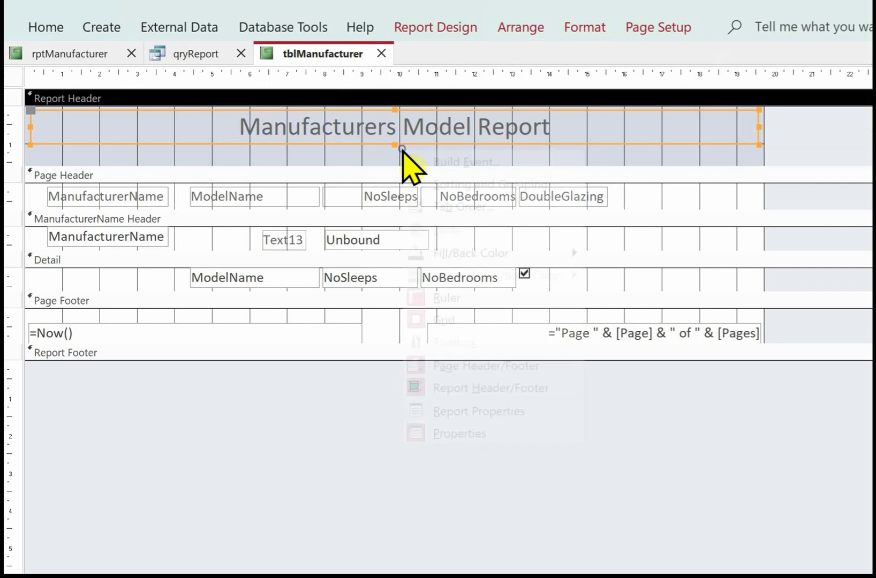
# Set the Report Header section's background colour to white
pyautogui.moveTo(536, 256)
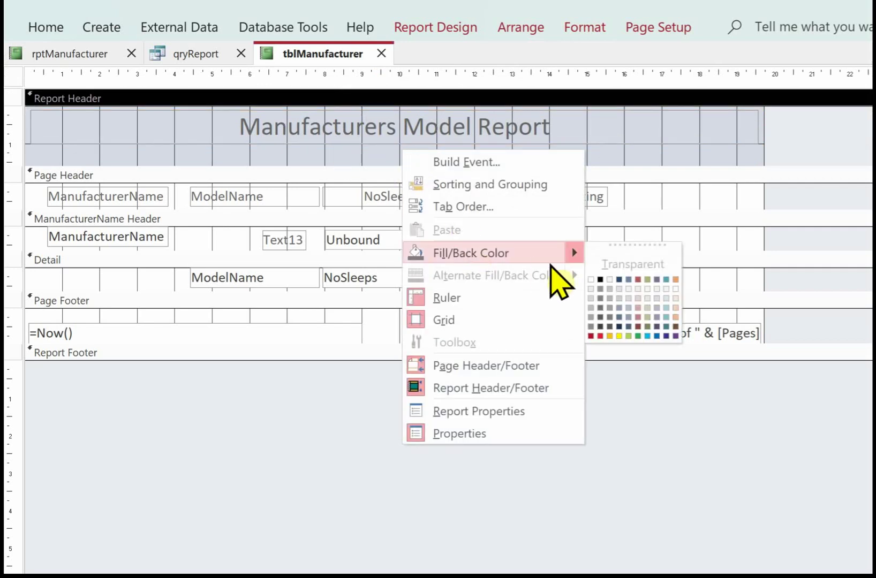
pyautogui.click(591, 279)
# Reword the Page Header labels with spaces as Manufacturer Name, Model Name, No Sleeps, No Bedrooms and Double Glazing
pyautogui.click(123, 195)
pyautogui.click(122, 196)
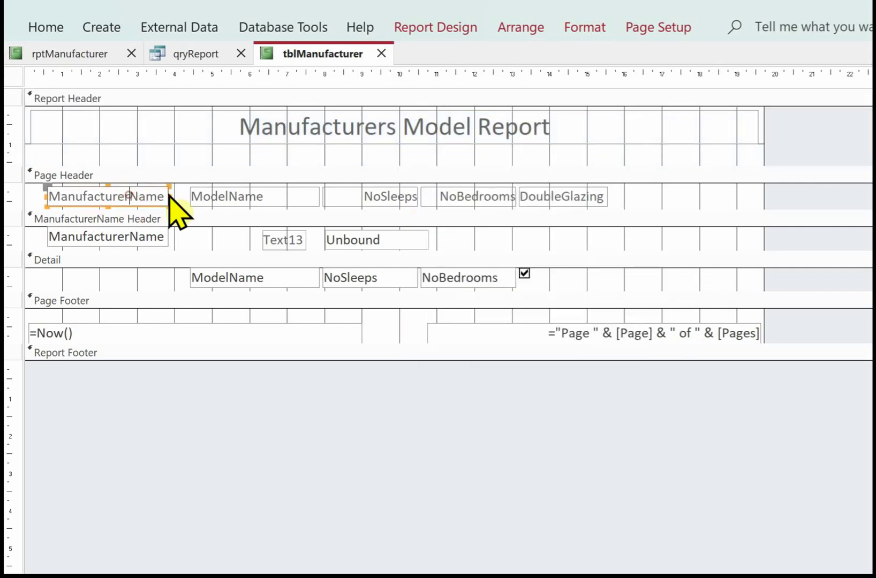
pyautogui.click(229, 194)
pyautogui.click(229, 195)
pyautogui.click(382, 196)
pyautogui.click(382, 196)
pyautogui.click(455, 196)
pyautogui.click(455, 196)
pyautogui.click(563, 196)
pyautogui.click(563, 196)
# Shift the Double Glazing label and its Detail check box right together, to start at about 15.5 cm on the ruler
pyautogui.click(641, 196)
pyautogui.click(578, 196)
pyautogui.keyDown('shift'); pyautogui.click(525, 273); pyautogui.keyUp('shift')
pyautogui.press('Right')
pyautogui.press('Right')
pyautogui.press('Right')
pyautogui.press('Right')
pyautogui.press('Right')
pyautogui.press('Right')
pyautogui.press('Right')
pyautogui.press('Right')
pyautogui.press('Right')
pyautogui.press('Right')
pyautogui.press('Right')
pyautogui.press('Right')
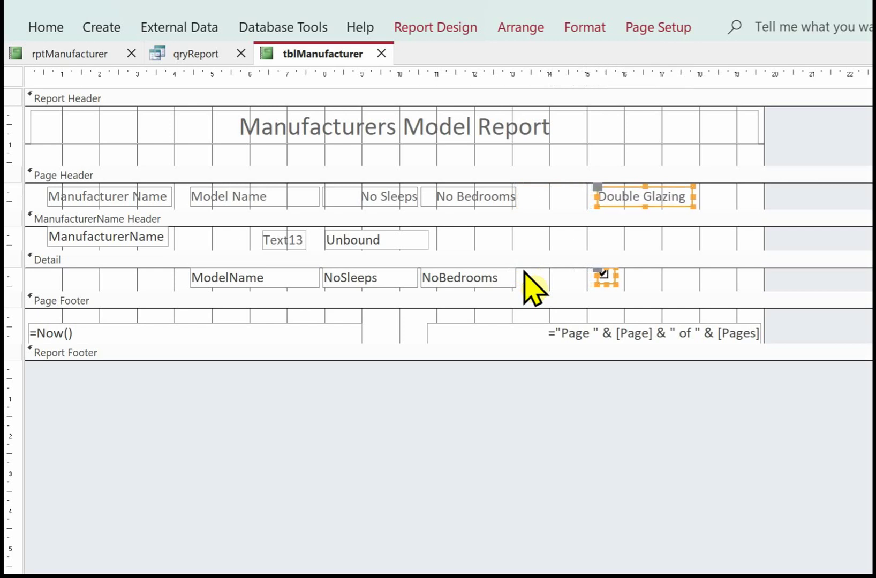
# Shift the No Bedrooms label and the NoBedrooms Detail field right together, to start at about 12 cm on the ruler
pyautogui.click(466, 210)
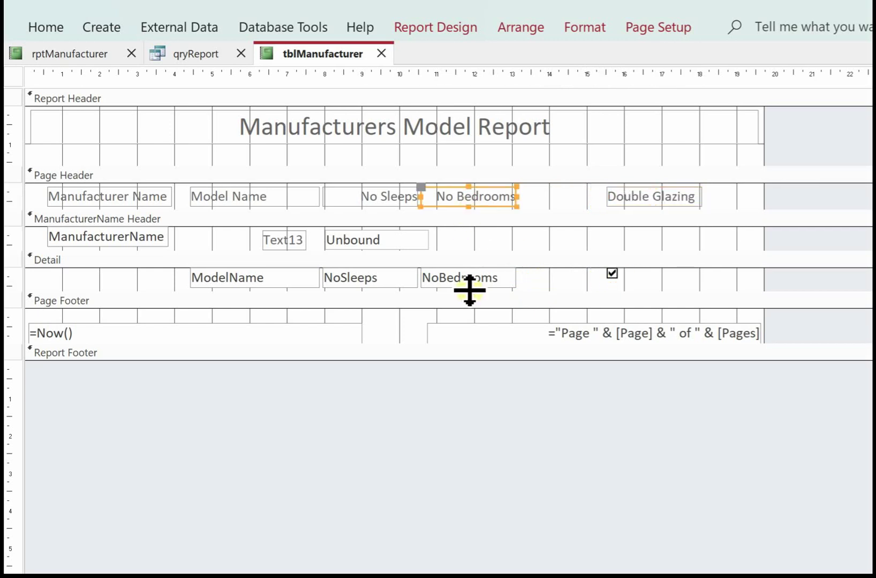
pyautogui.keyDown('shift'); pyautogui.click(489, 277); pyautogui.keyUp('shift')
pyautogui.press('Right')
pyautogui.press('Right')
pyautogui.press('Right')
pyautogui.press('Right')
pyautogui.press('Right')
pyautogui.press('Right')
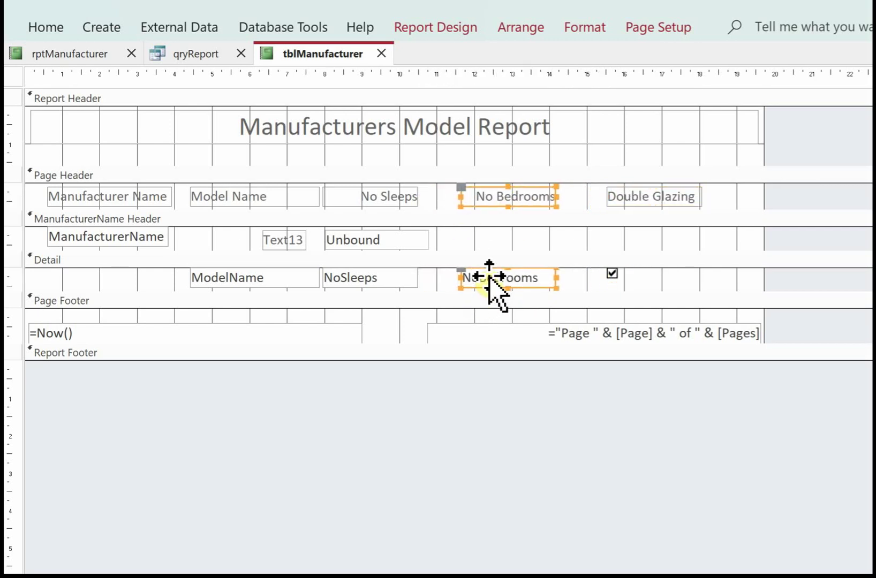
# Shift the No Sleeps label and its Detail field right to about 8.6 cm, and remove the unbound text box from the ManufacturerName Header
pyautogui.click(370, 196)
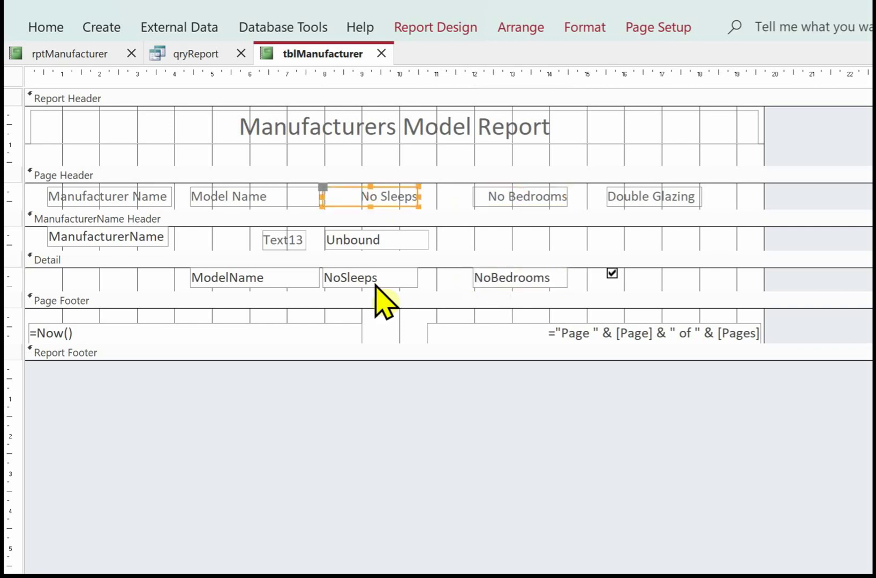
pyautogui.keyDown('shift'); pyautogui.click(364, 277); pyautogui.keyUp('shift')
pyautogui.press('Right')
pyautogui.press('Right')
pyautogui.press('Right')
pyautogui.press('Right')
pyautogui.press('Right')
pyautogui.press('Right')
pyautogui.hotkey('ctrl', 'Right')
pyautogui.hotkey('ctrl', 'Right')
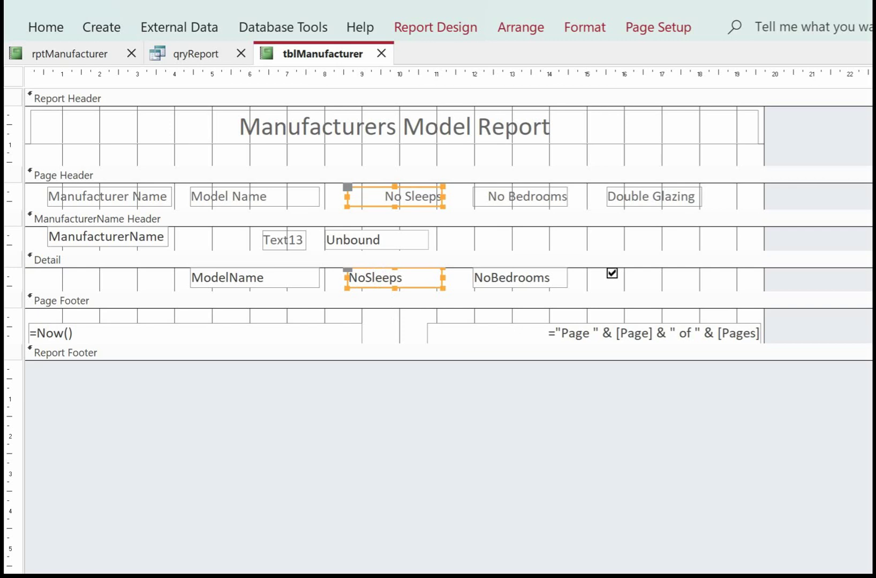
pyautogui.press('Escape')
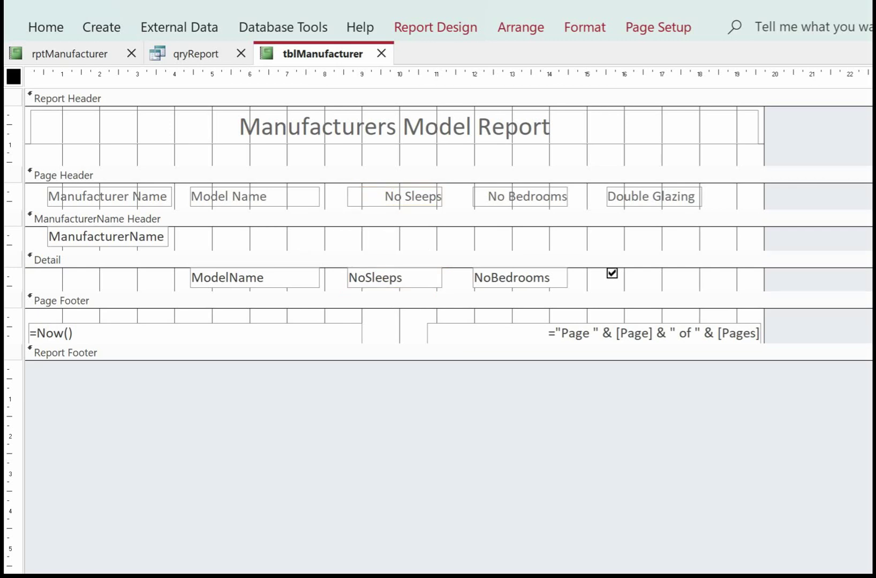
# Make the report title and all five Page Header labels bold
pyautogui.click(340, 127)
pyautogui.keyDown('shift'); pyautogui.click(142, 196); pyautogui.keyUp('shift')
pyautogui.keyDown('shift'); pyautogui.click(230, 198); pyautogui.keyUp('shift')
pyautogui.keyDown('shift'); pyautogui.click(397, 196); pyautogui.keyUp('shift')
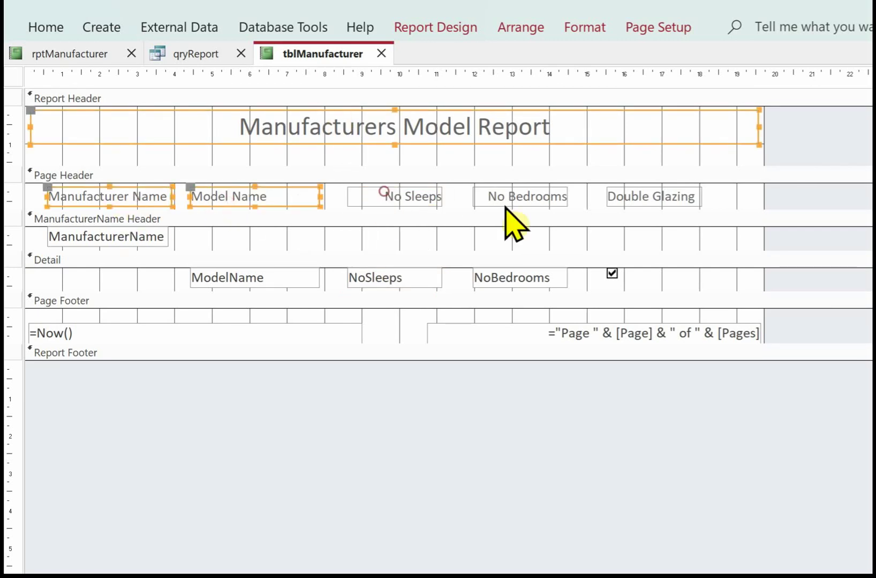
pyautogui.keyDown('shift'); pyautogui.click(513, 196); pyautogui.keyUp('shift')
pyautogui.keyDown('shift'); pyautogui.click(630, 194); pyautogui.keyUp('shift')
pyautogui.click(583, 27)
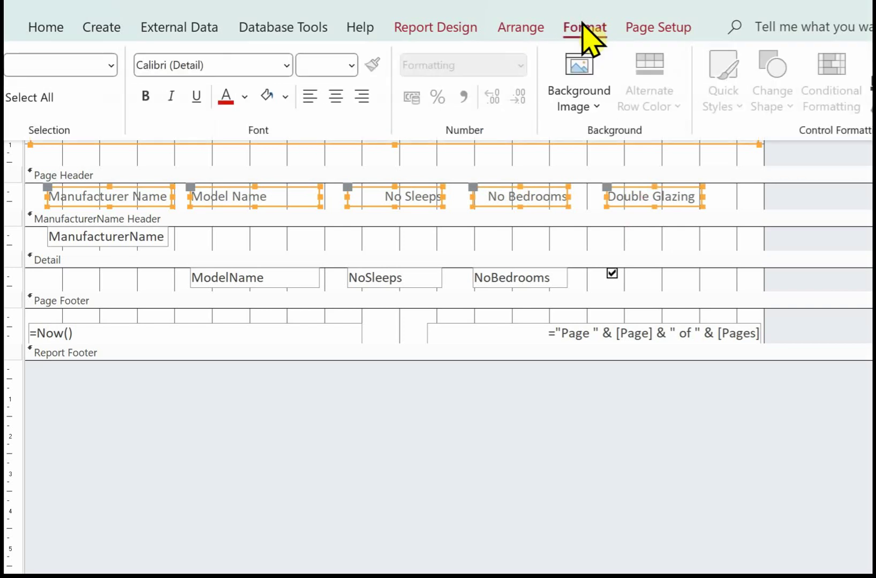
pyautogui.click(145, 98)
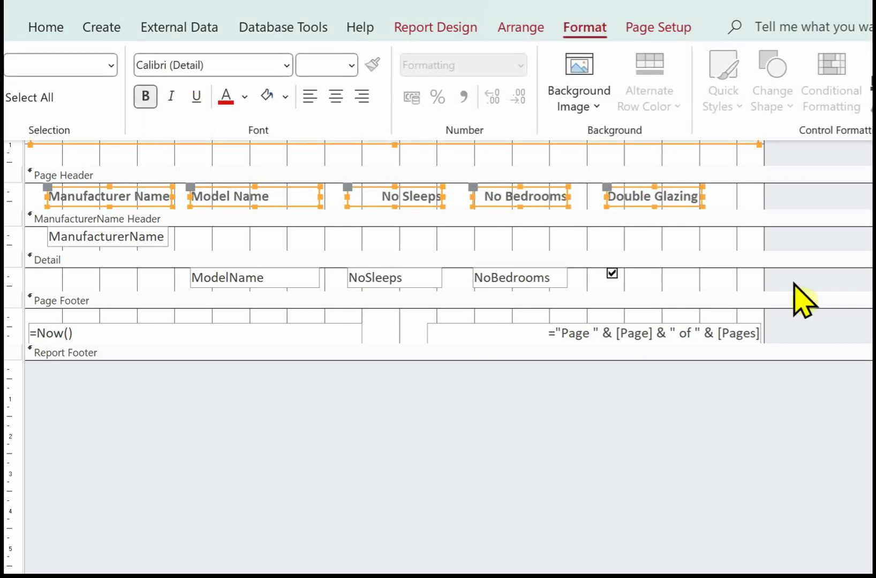
pyautogui.click(794, 197)
pyautogui.click(733, 200)
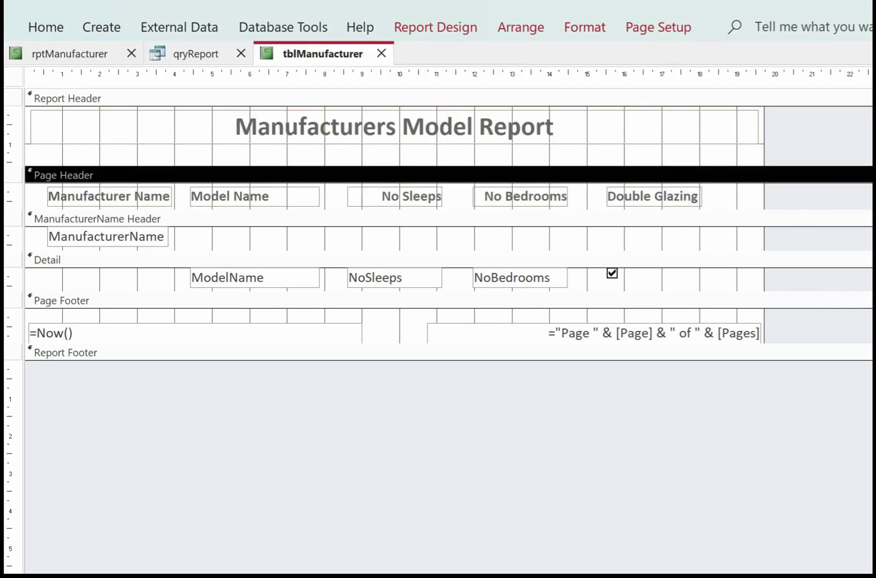
# Centre-align the text of the NoSleeps and NoBedrooms fields in the Detail section
pyautogui.click(383, 277)
pyautogui.keyDown('shift'); pyautogui.click(512, 279); pyautogui.keyUp('shift')
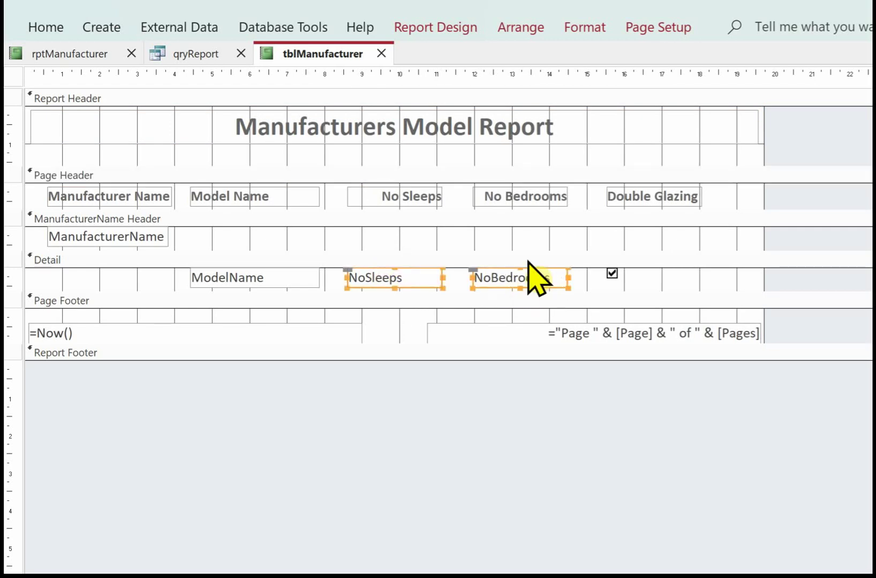
pyautogui.click(584, 27)
pyautogui.click(335, 96)
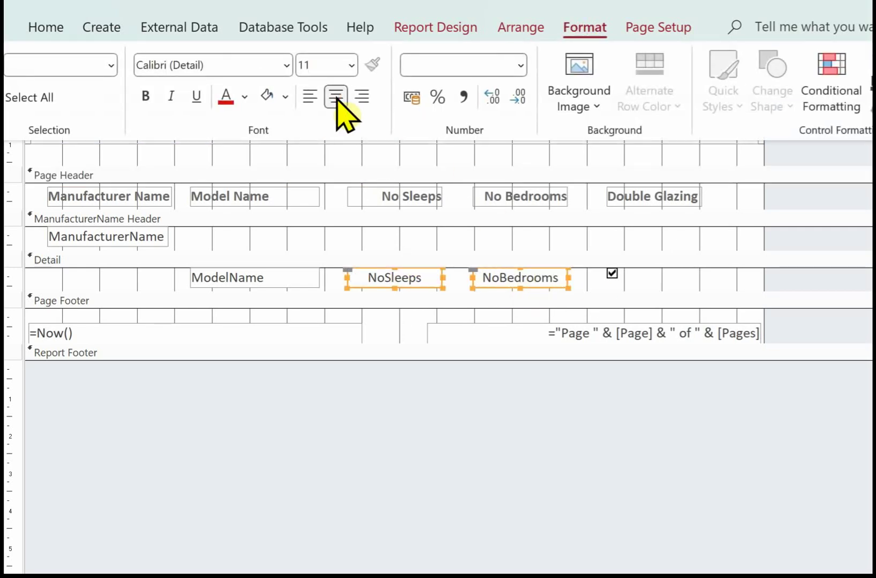
# Move the Detail check box right so it sits centrally beneath the Double Glazing label
pyautogui.click(610, 275)
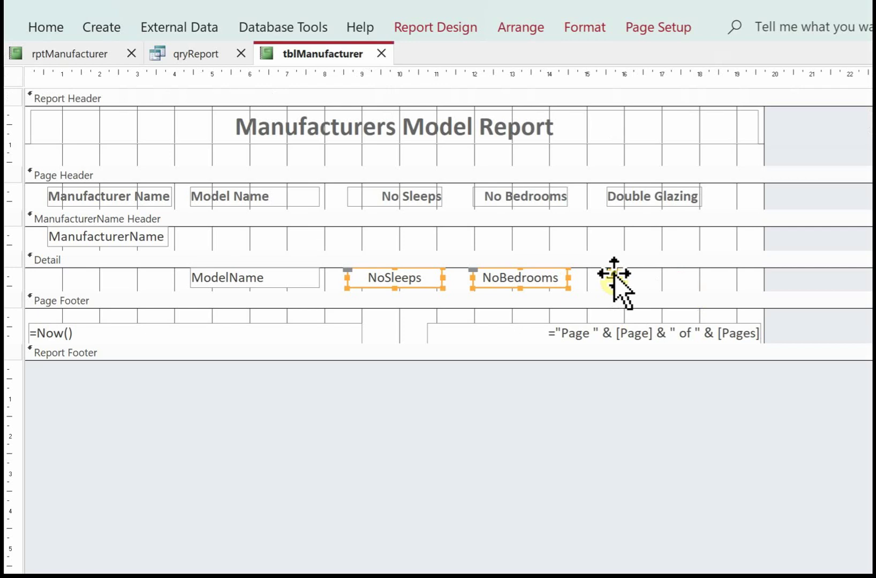
pyautogui.click(612, 273)
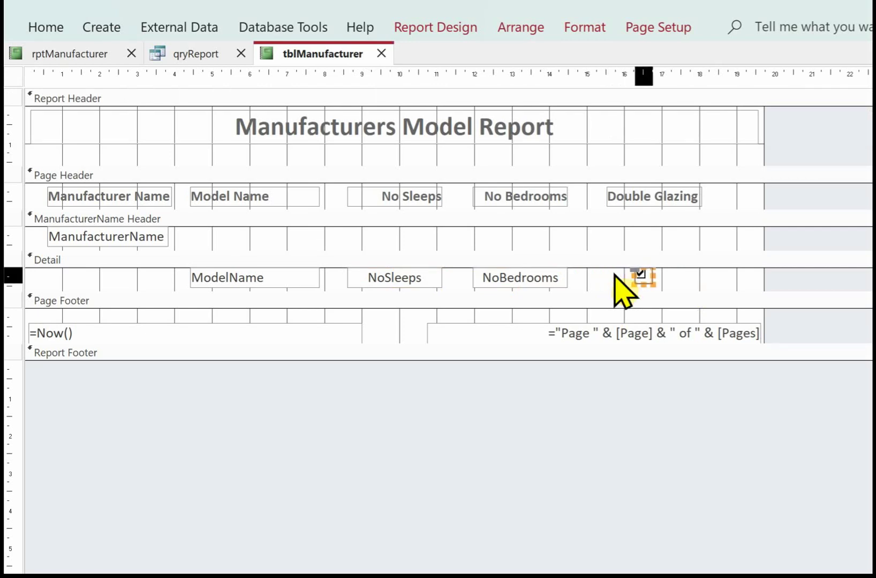
pyautogui.press('Right')
pyautogui.press('Right')
pyautogui.press('Right')
pyautogui.press('Right')
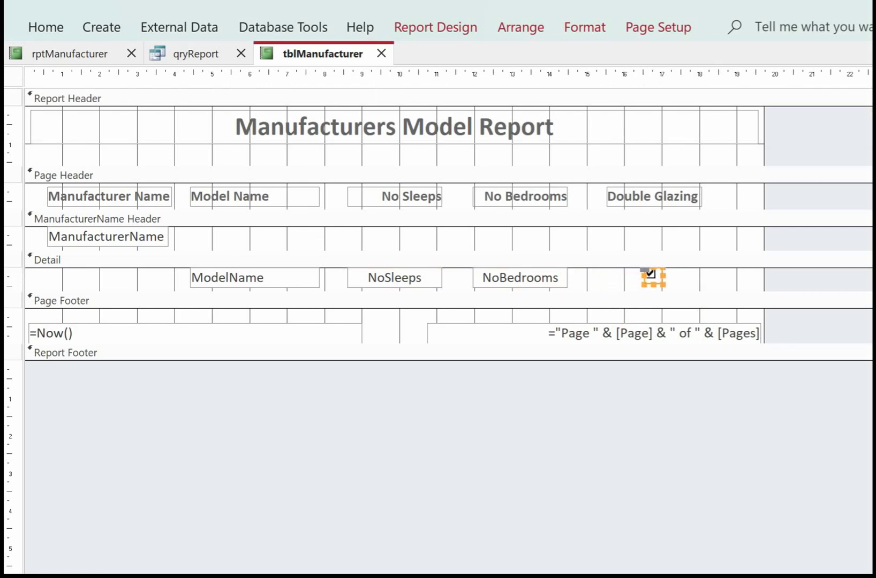
# Extend the Report Footer section to a height of about 1.8 cm
pyautogui.moveTo(375, 361); pyautogui.dragTo(374, 427)
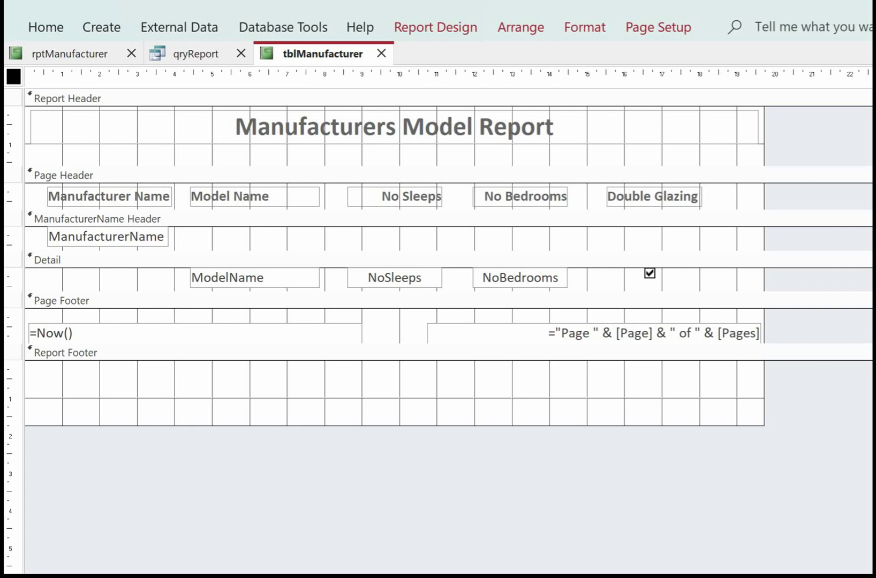
# Add an unbound text box beside ManufacturerName in the ManufacturerName Header and caption its label Total Models
pyautogui.click(445, 27)
pyautogui.click(397, 83)
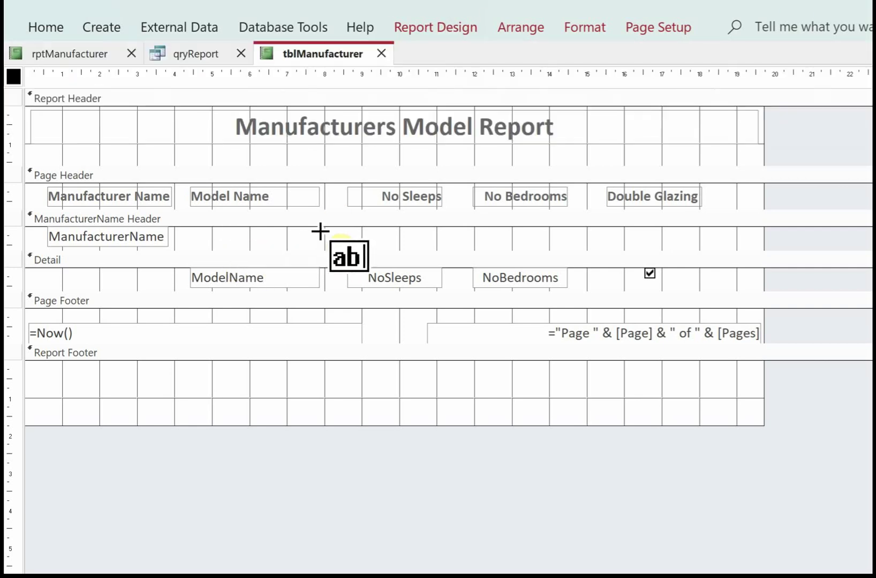
pyautogui.moveTo(416, 239); pyautogui.dragTo(423, 248)
pyautogui.click(241, 239)
pyautogui.doubleClick(242, 239)
pyautogui.write('Total Models')
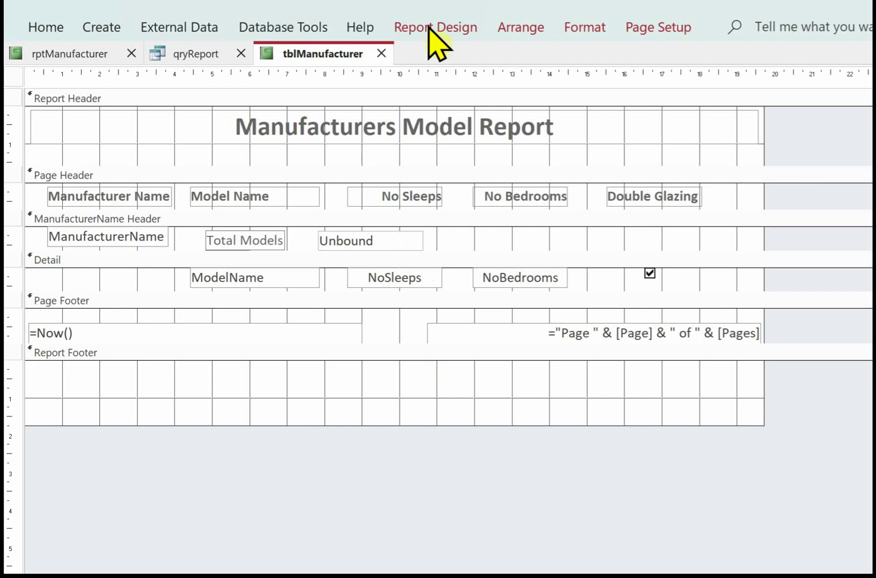
# Add a second unbound text box in the ManufacturerName Header under the Double Glazing column and caption its label Total Double Glazed
pyautogui.click(428, 27)
pyautogui.click(396, 84)
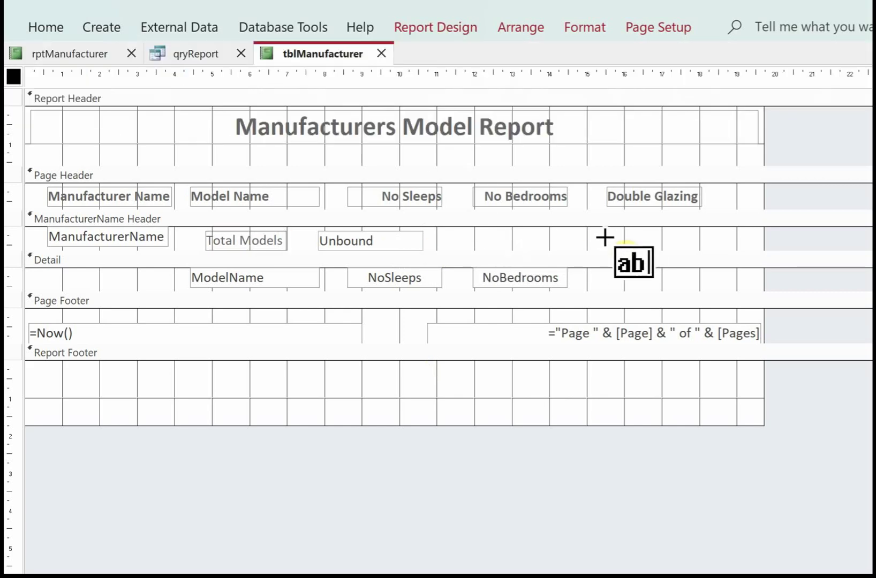
pyautogui.moveTo(612, 232); pyautogui.dragTo(707, 249)
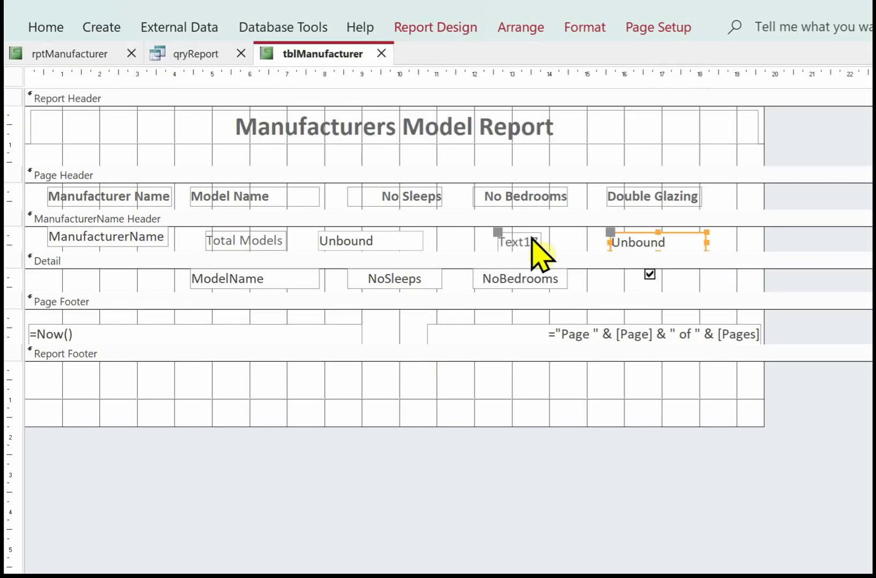
pyautogui.moveTo(538, 242); pyautogui.dragTo(492, 252)
pyautogui.press('BackSpace')
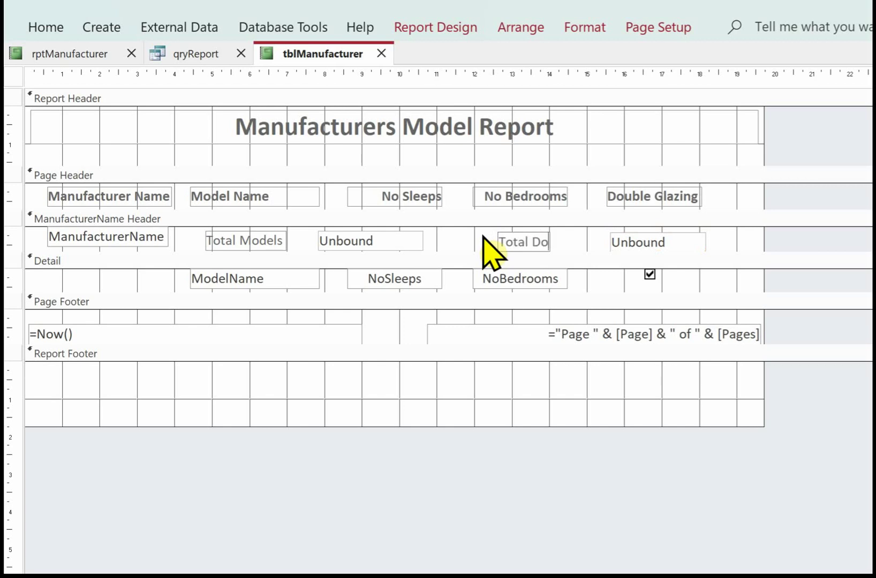
pyautogui.write('Total Double Glazed')
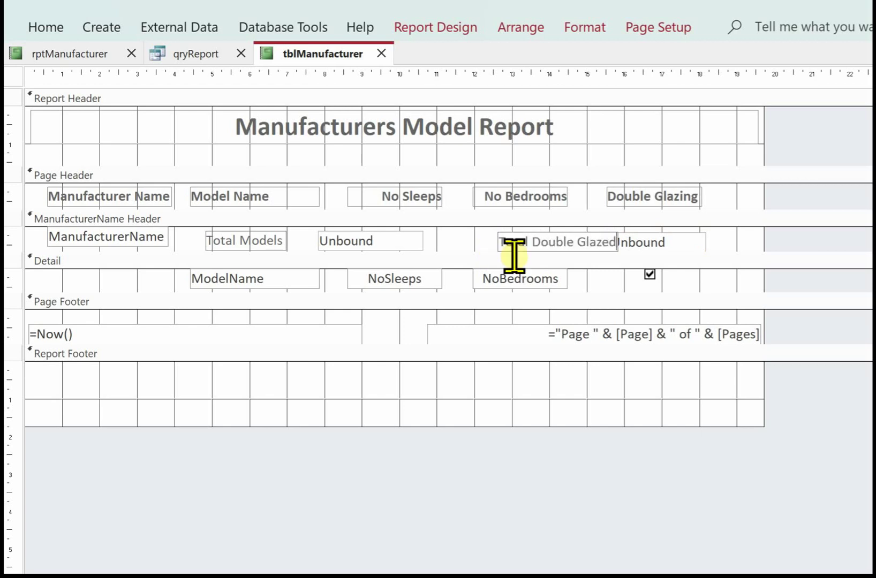
# Move the Total Double Glazed label left so it no longer overlaps its unbound text box
pyautogui.click(784, 242)
pyautogui.click(544, 241)
pyautogui.moveTo(501, 238); pyautogui.dragTo(469, 232)
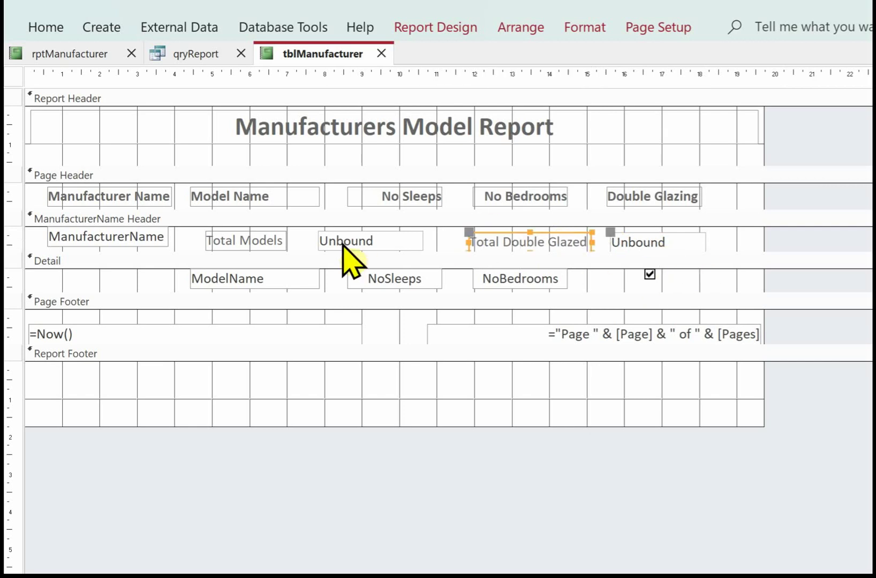
# Make the Total Models and Total Double Glazed labels bold and extend the ManufacturerName Header section slightly downward
pyautogui.click(230, 241)
pyautogui.keyDown('shift'); pyautogui.click(508, 242); pyautogui.keyUp('shift')
pyautogui.click(585, 26)
pyautogui.click(145, 97)
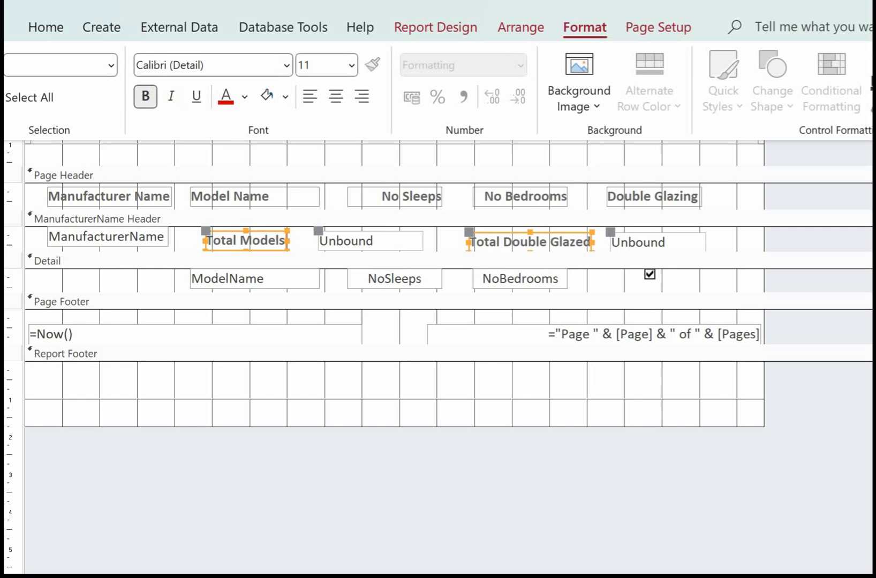
pyautogui.click(375, 261)
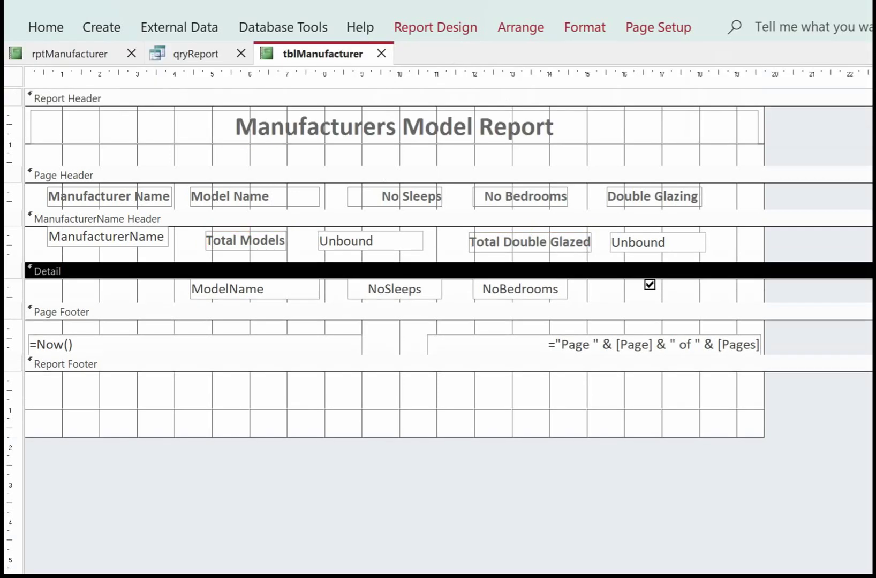
# Enter the expression =Count(*) in the unbound text box beside the Total Models label
pyautogui.click(350, 241)
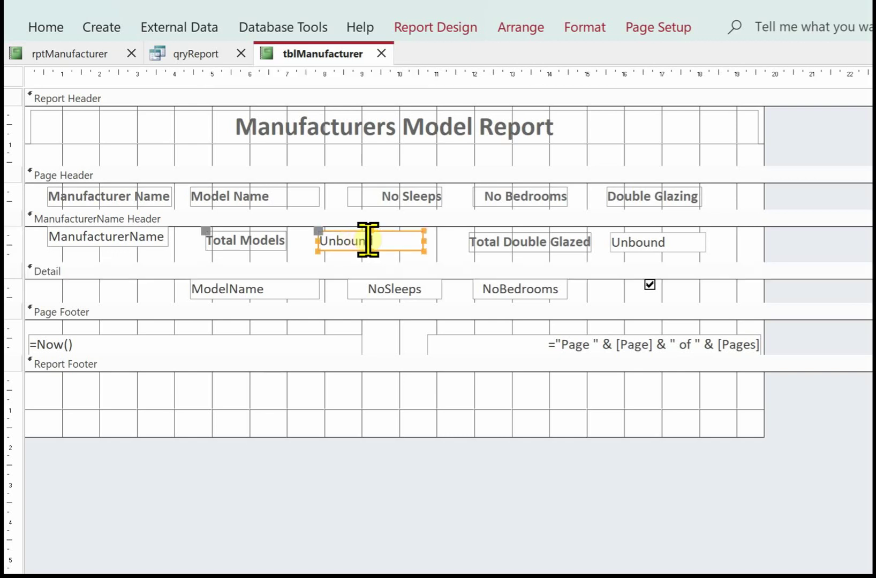
pyautogui.write('=count(')
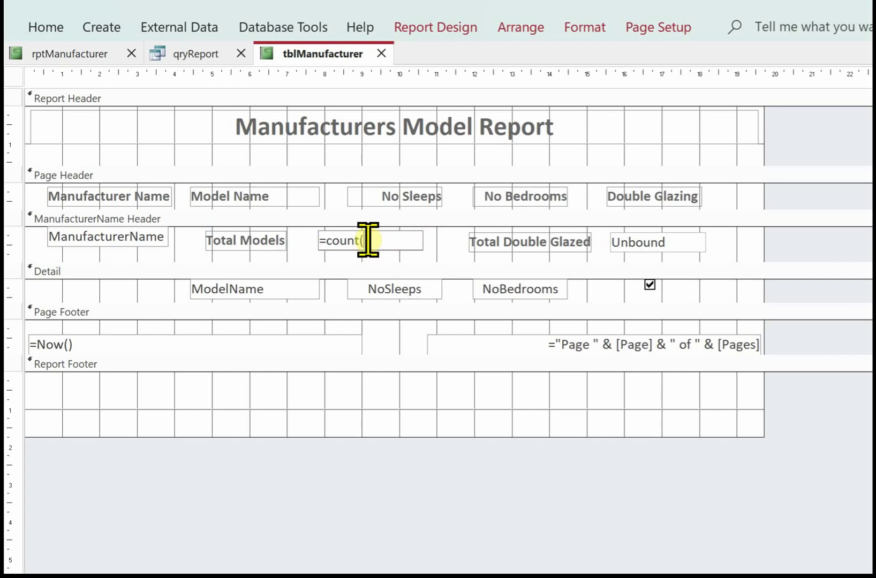
pyautogui.write('*)')
pyautogui.press('Return')
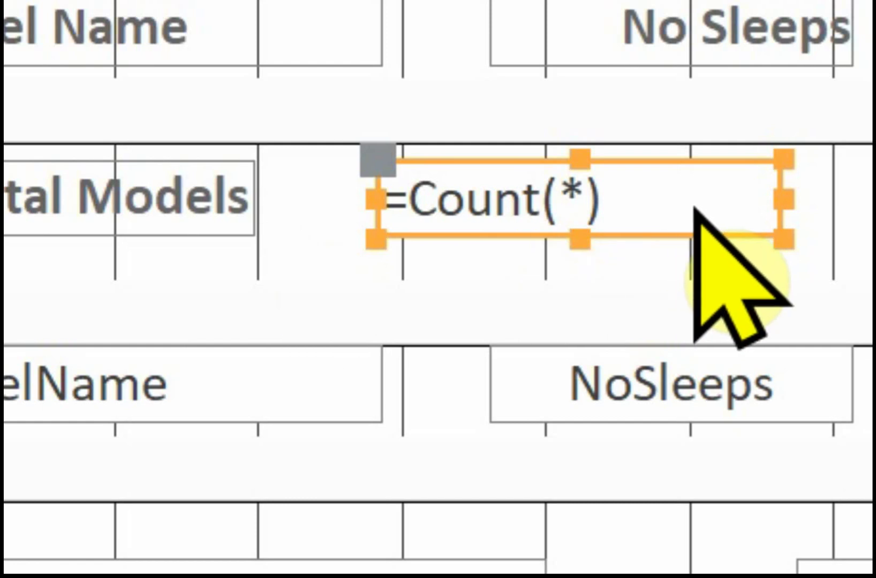
pyautogui.click(871, 110)
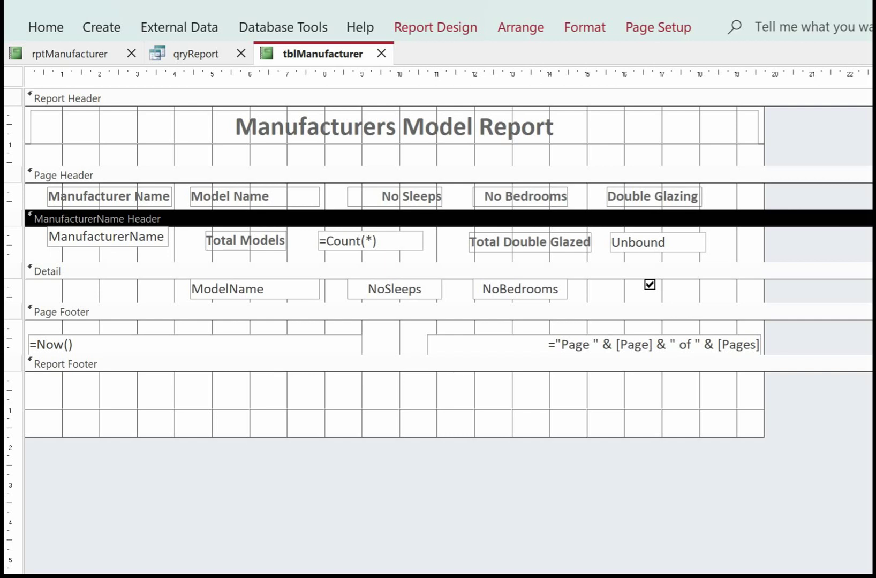
# Set the control source of the Total Double Glazed text box to =Sum(IIf([DoubleGlazing]="Yes",1,0)) in the Expression Builder
pyautogui.click(658, 243)
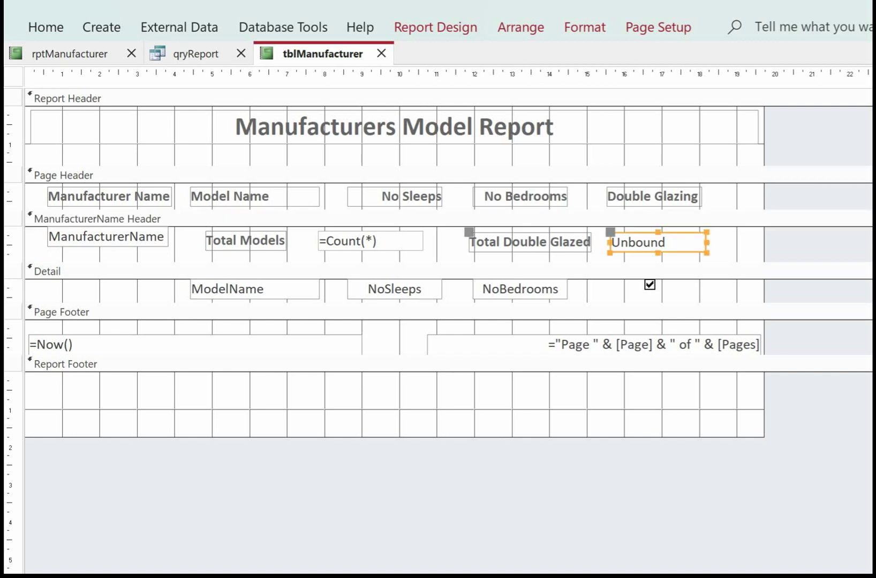
pyautogui.press('F4')
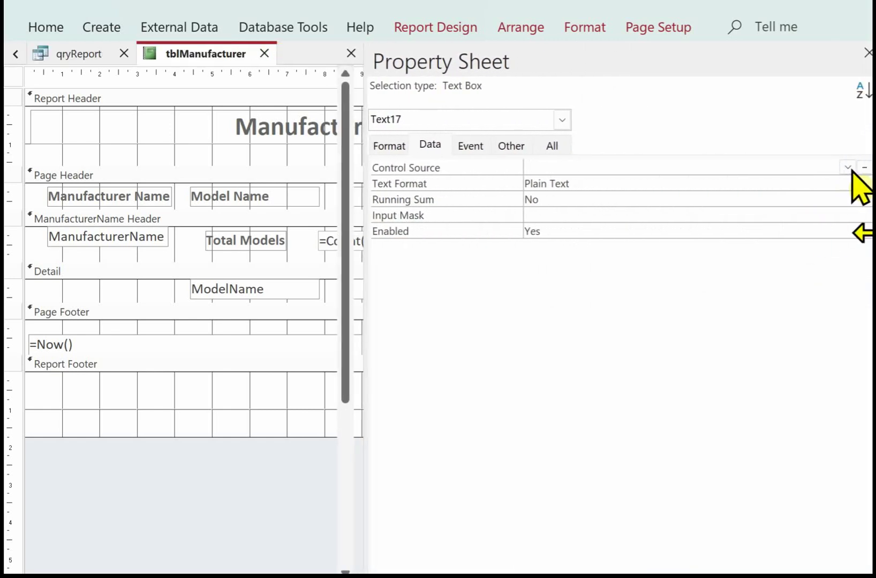
pyautogui.hotkey('ctrl', 'F2')
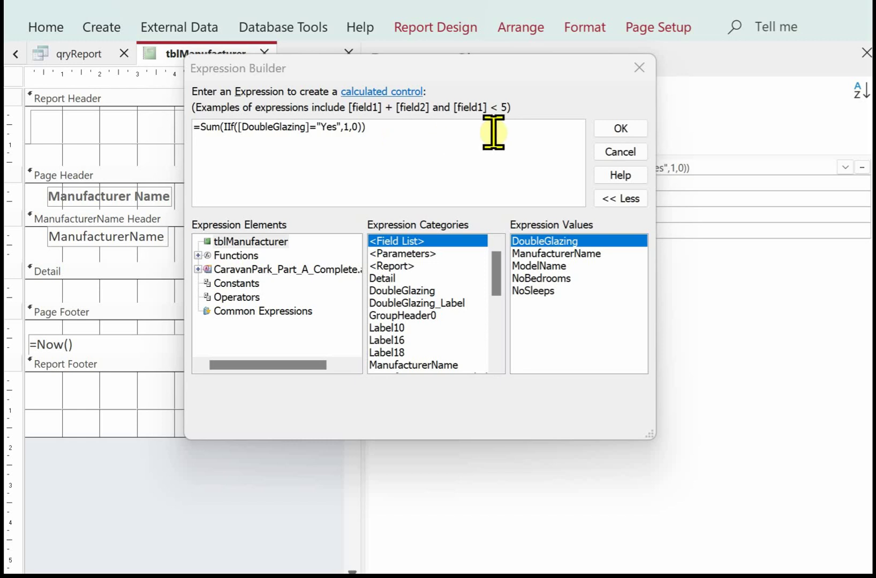
pyautogui.press('Return')
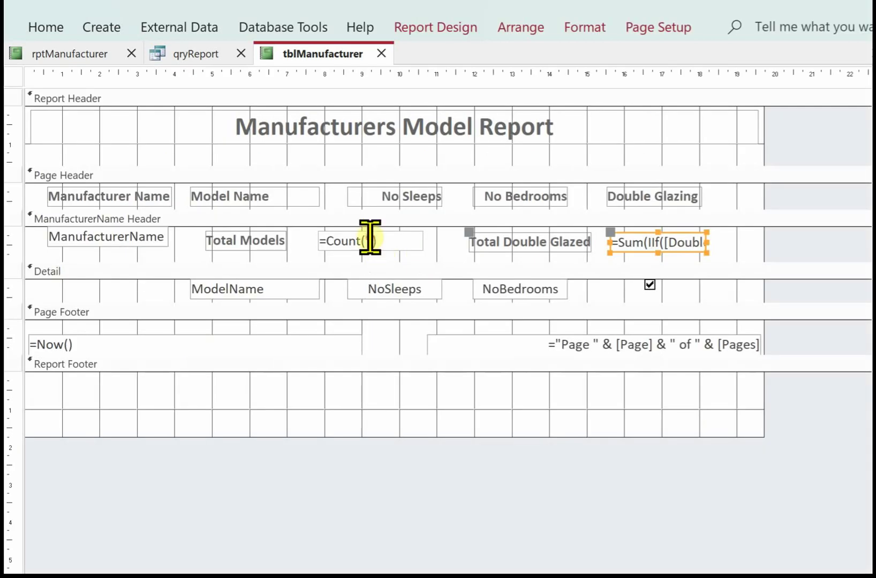
# Hide the shape outlines of the Total Models and Total Double Glazed text boxes and close the Property Sheet
pyautogui.click(369, 241)
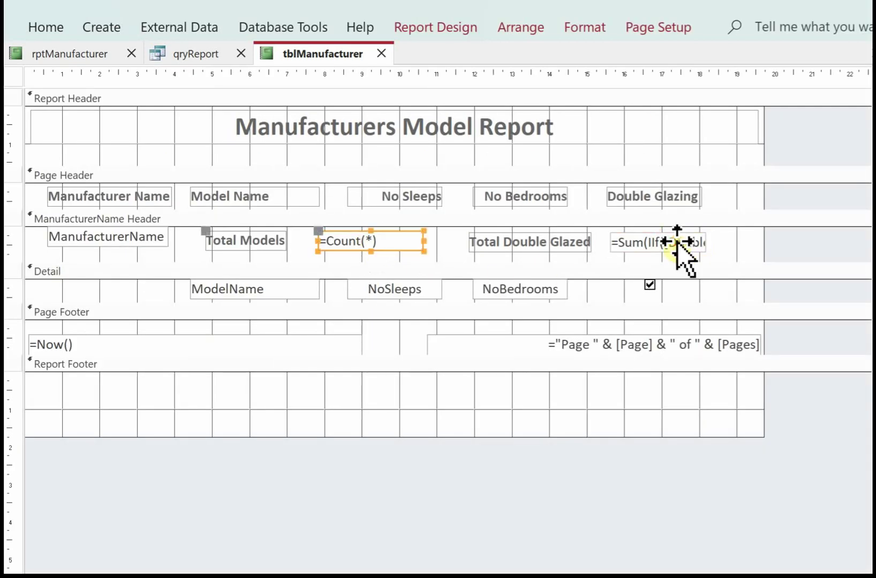
pyautogui.keyDown('shift'); pyautogui.click(677, 243); pyautogui.keyUp('shift')
pyautogui.click(589, 28)
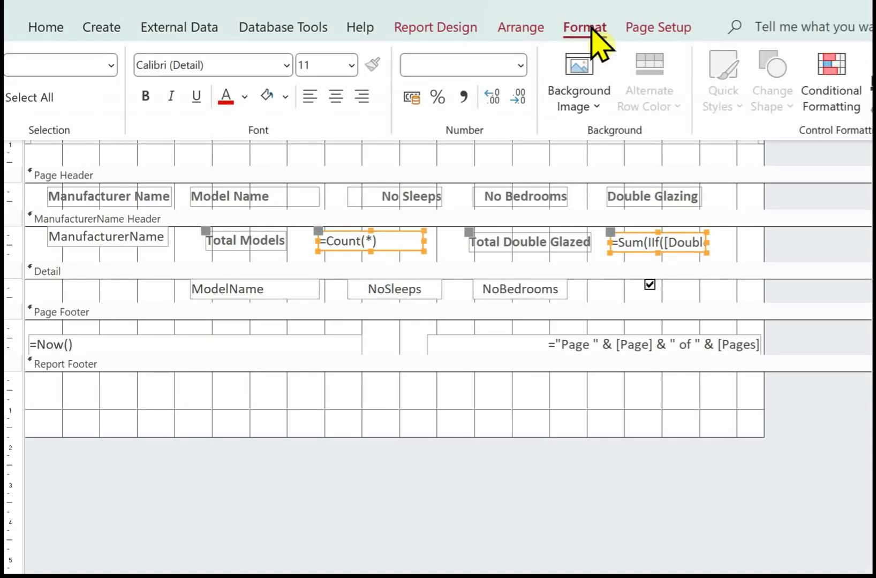
pyautogui.click(589, 28)
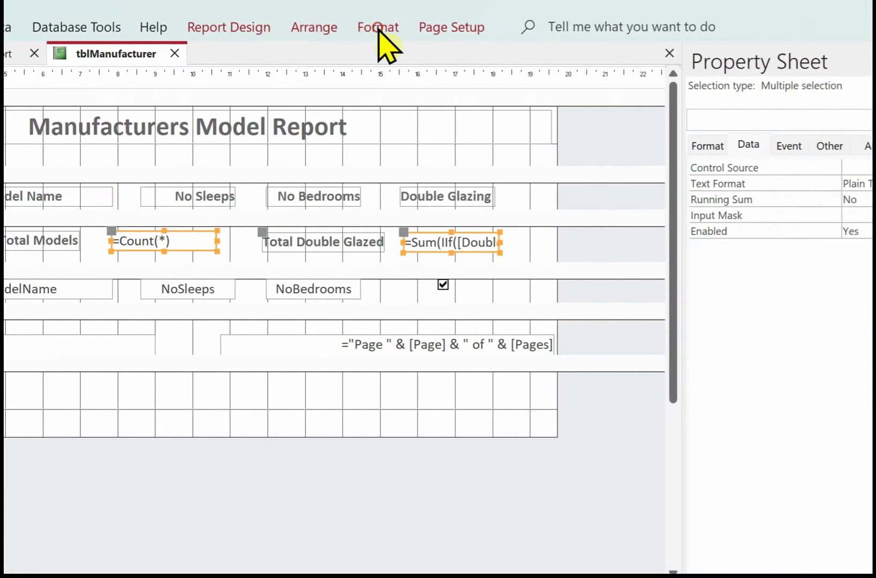
pyautogui.click(378, 28)
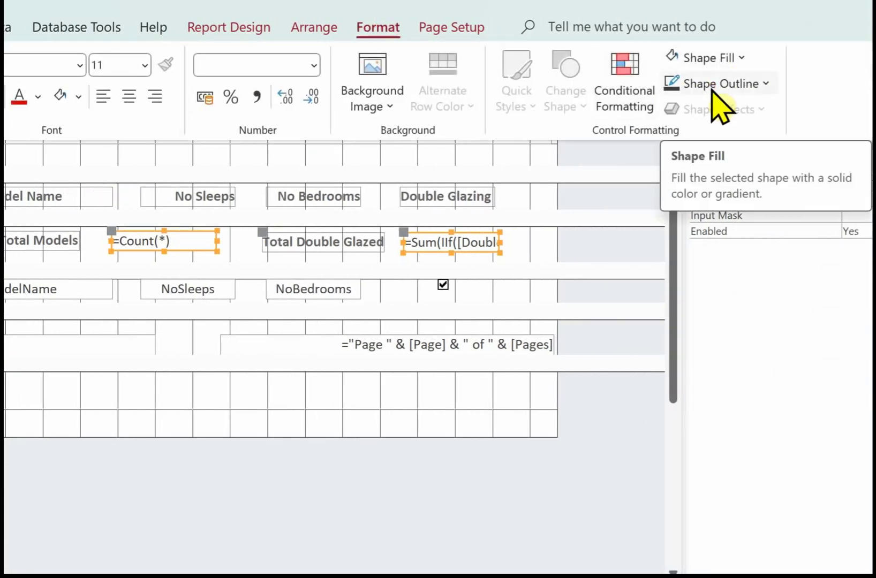
pyautogui.click(718, 84)
pyautogui.click(670, 171)
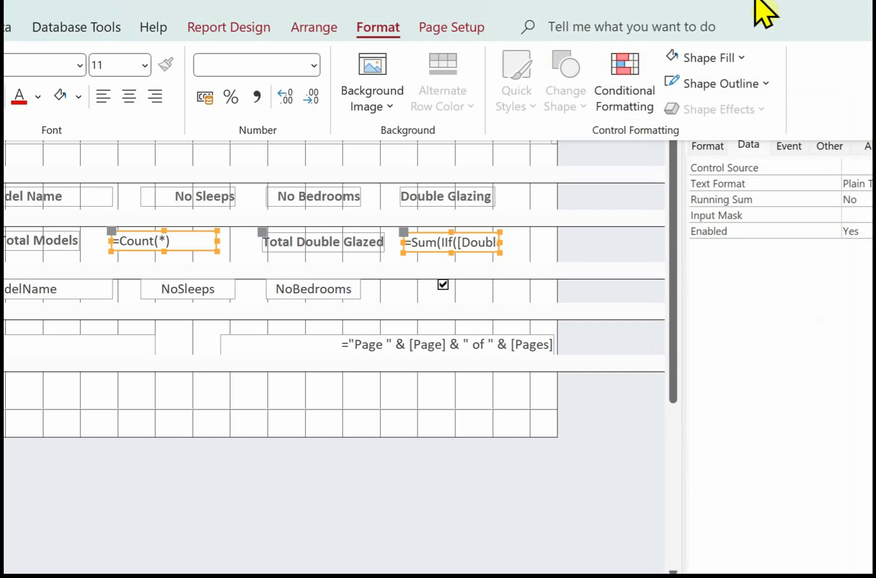
pyautogui.click(861, 7)
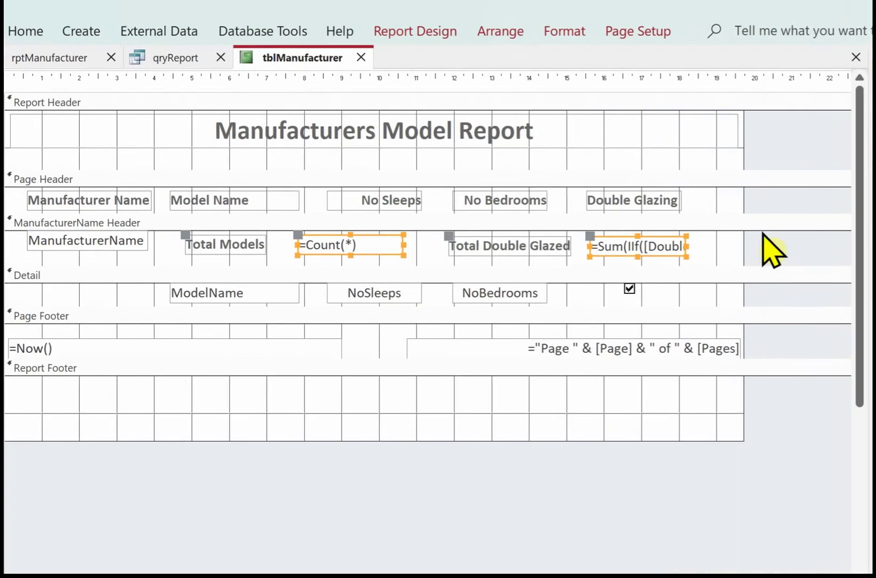
# Set the alternate row color to No Color for the ManufacturerName Header and Detail sections
pyautogui.click(761, 235)
pyautogui.click(582, 31)
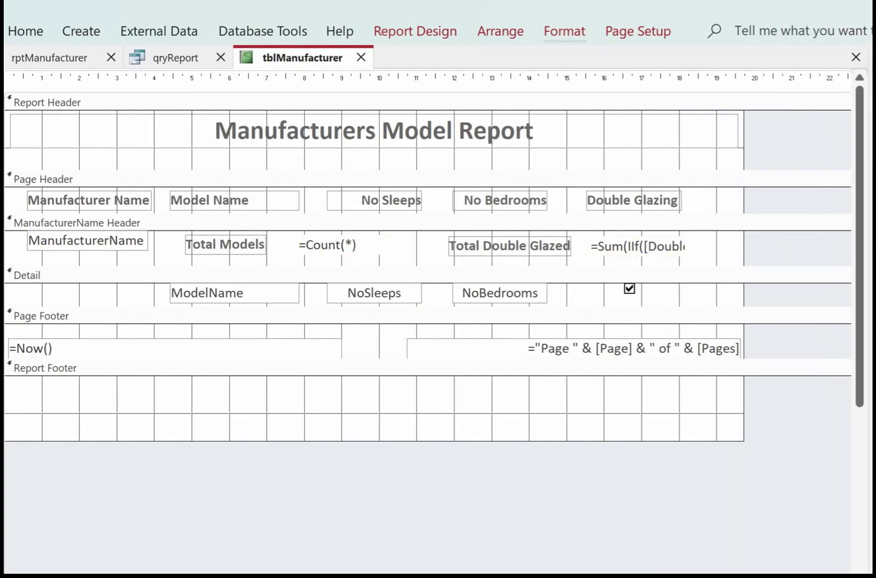
pyautogui.click(621, 101)
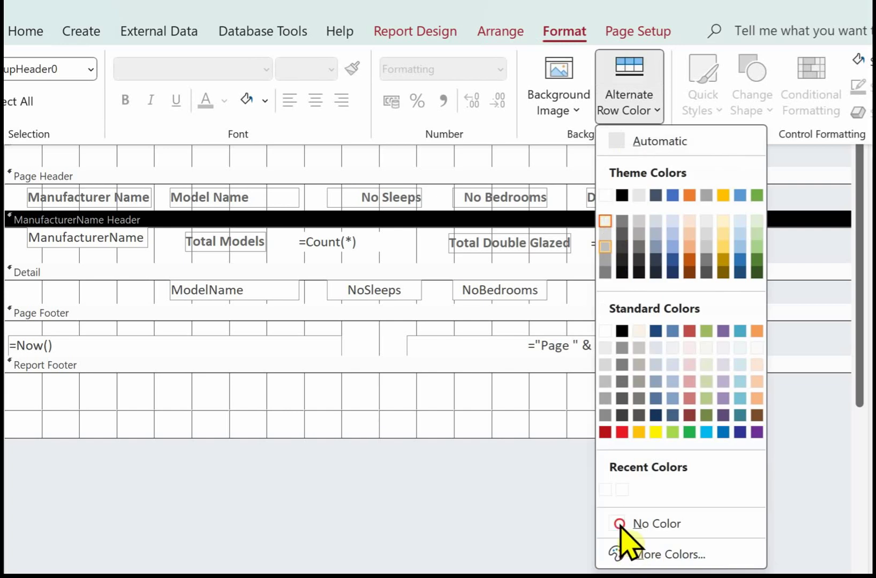
pyautogui.click(538, 262)
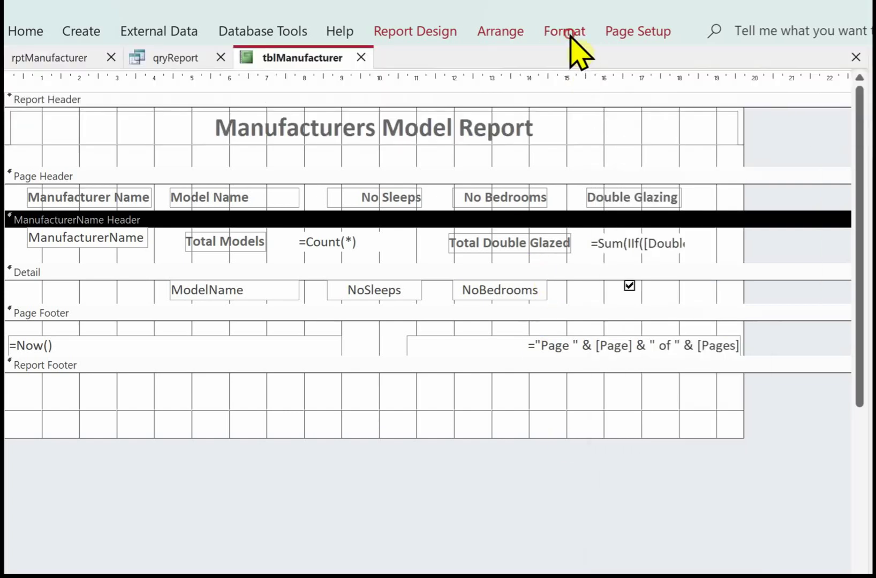
pyautogui.click(622, 89)
pyautogui.click(551, 323)
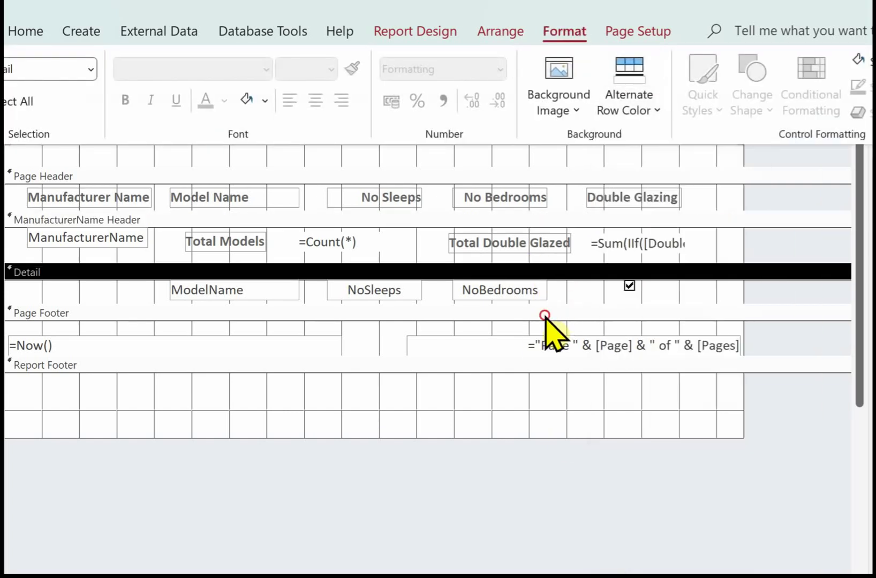
pyautogui.click(546, 322)
pyautogui.click(564, 32)
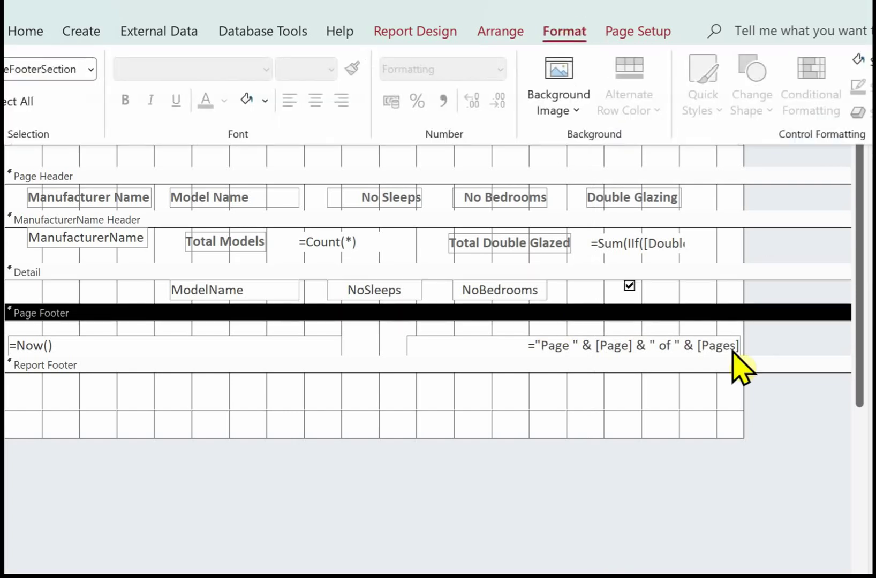
# Align all labels and text boxes in the ManufacturerName Header to the bottom
pyautogui.moveTo(18, 237); pyautogui.dragTo(701, 244)
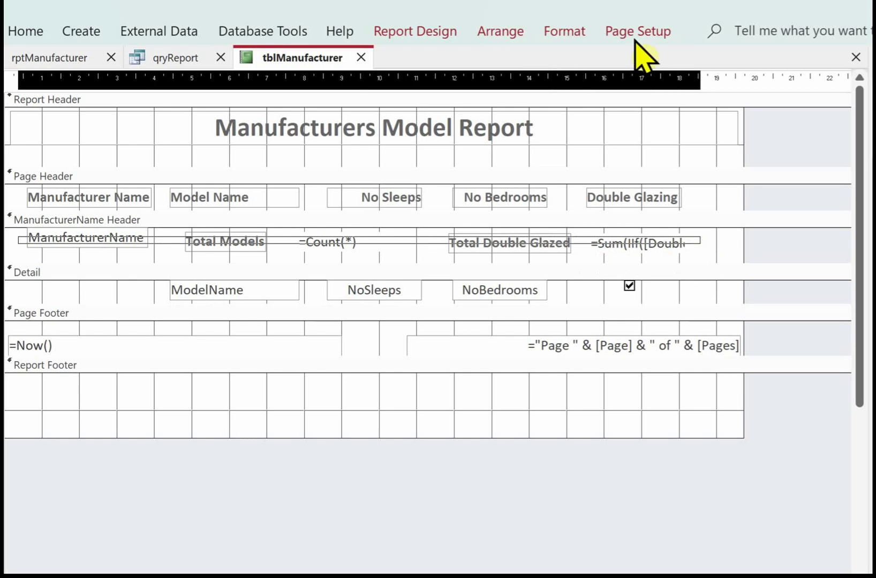
pyautogui.click(504, 33)
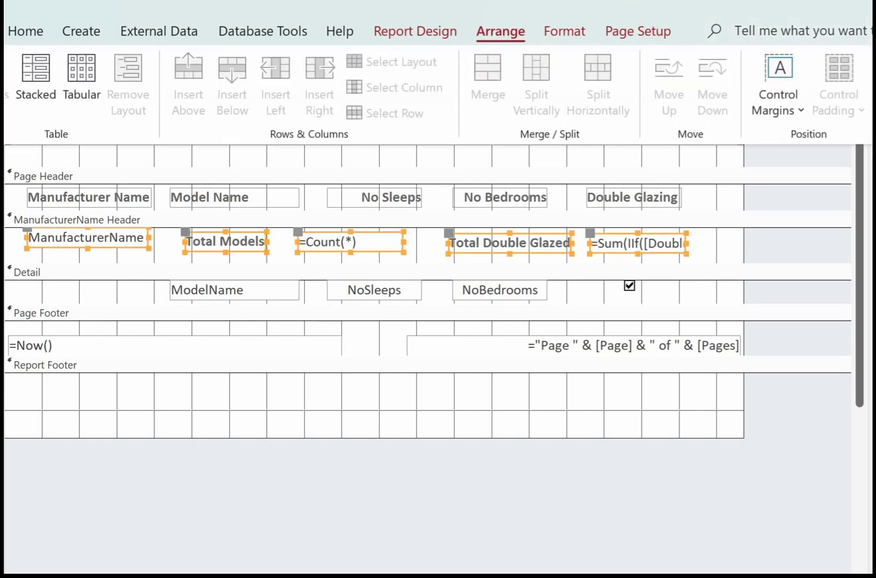
pyautogui.click(501, 31)
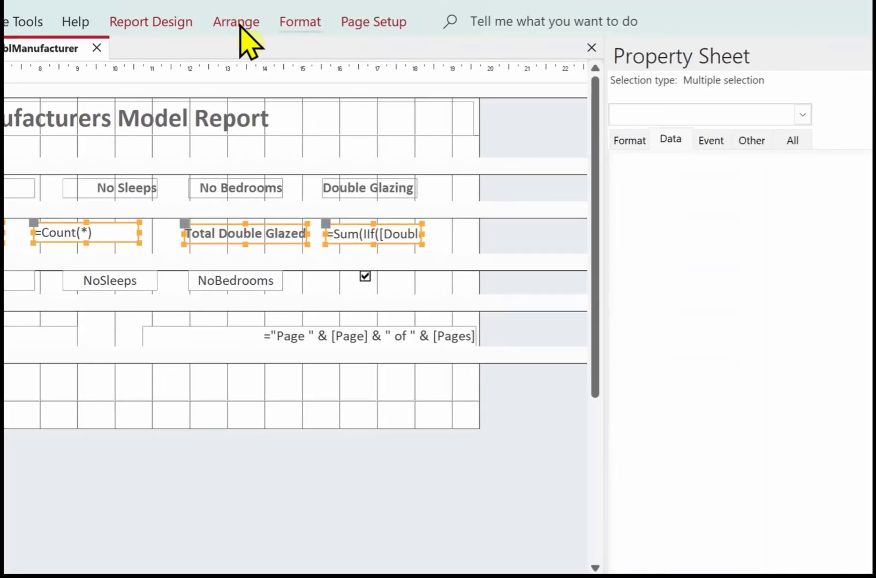
pyautogui.click(240, 24)
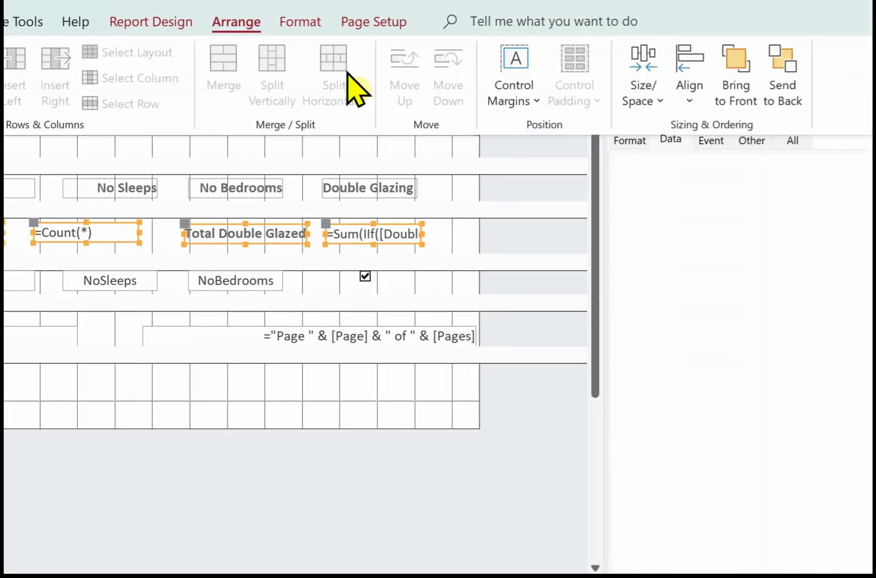
pyautogui.click(695, 106)
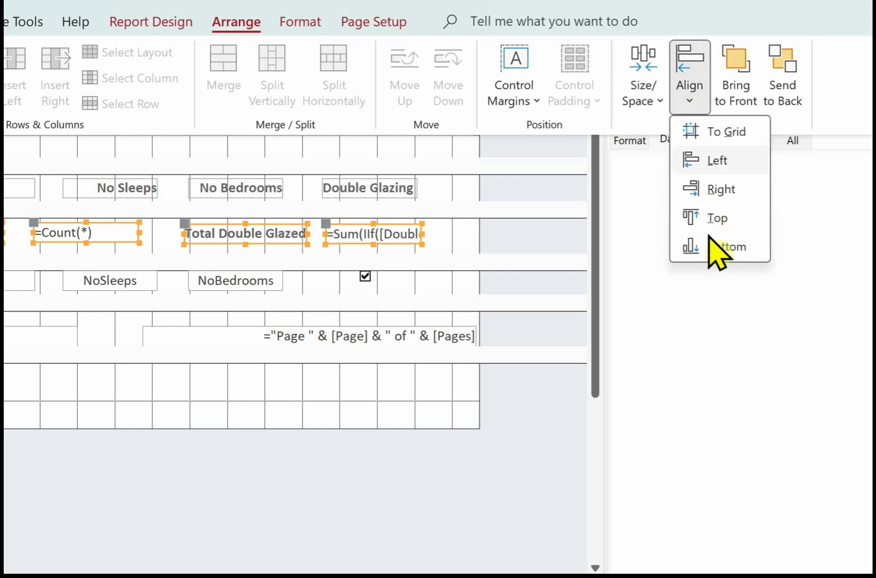
pyautogui.click(718, 246)
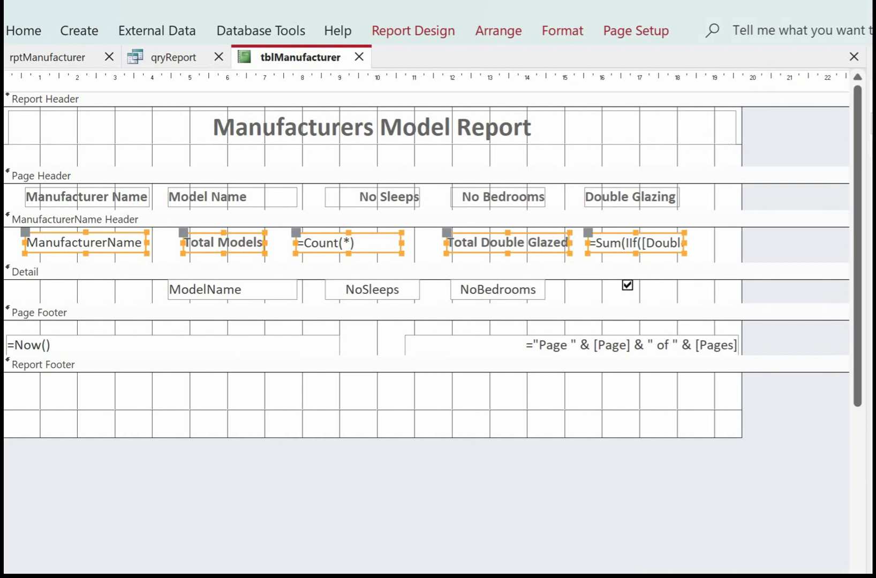
# Nudge the whole row of ManufacturerName Header controls slightly lower in its section
pyautogui.press('Down')
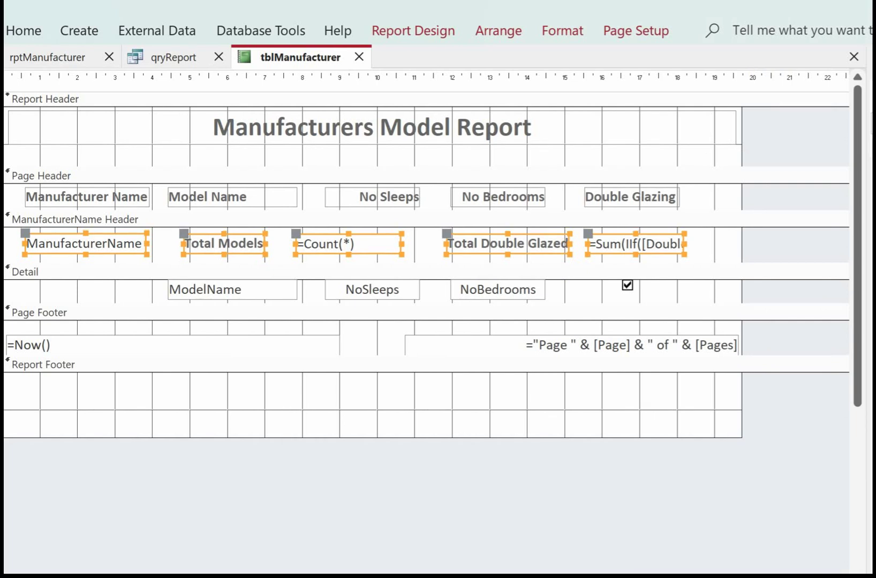
pyautogui.click(21, 259)
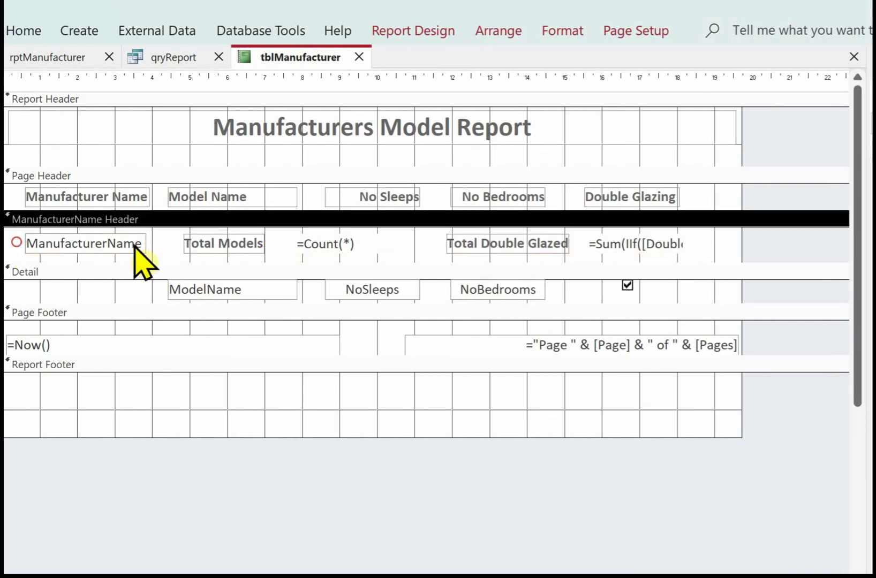
pyautogui.moveTo(693, 256); pyautogui.dragTo(702, 256)
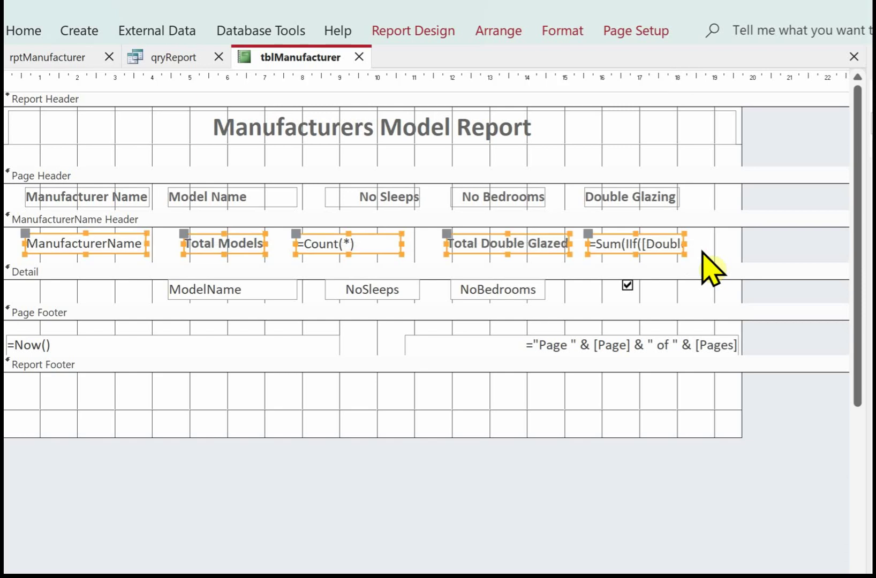
pyautogui.click(503, 30)
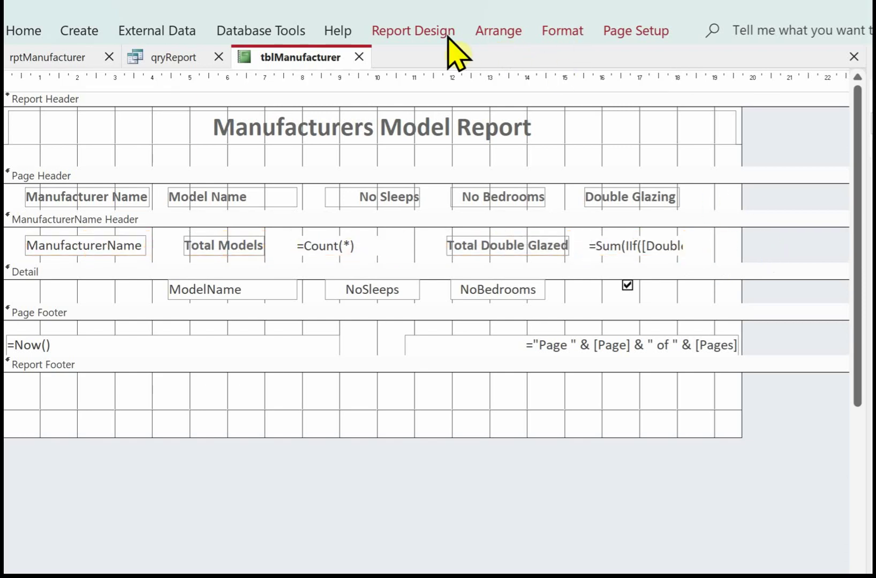
# Draw a horizontal line about 18 cm long across the ManufacturerName Header, just above its row of controls
pyautogui.click(421, 33)
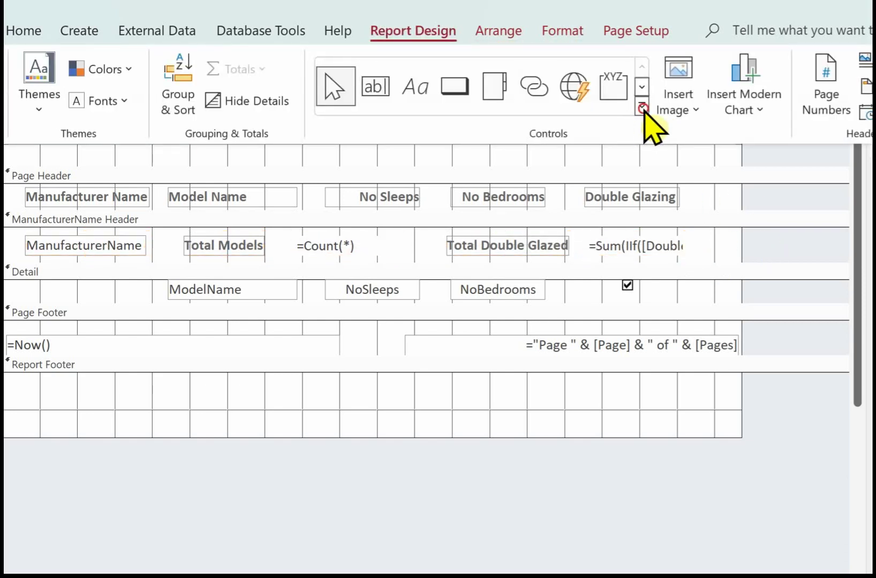
pyautogui.click(641, 106)
pyautogui.click(414, 118)
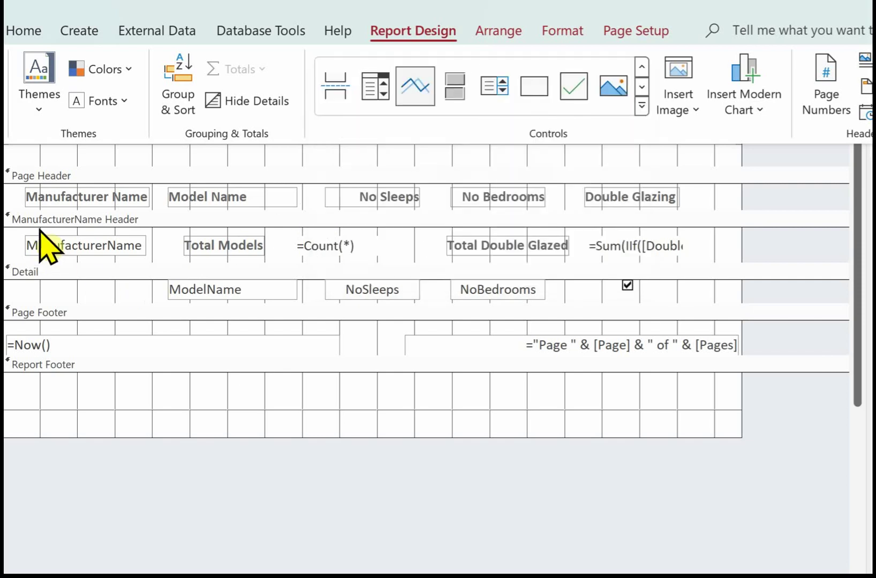
pyautogui.click(19, 229)
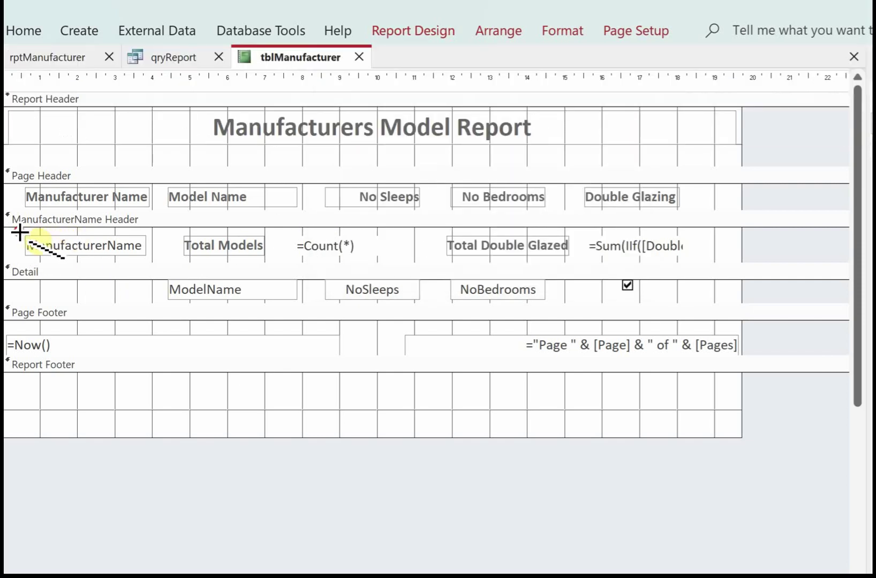
pyautogui.moveTo(671, 226); pyautogui.dragTo(695, 233)
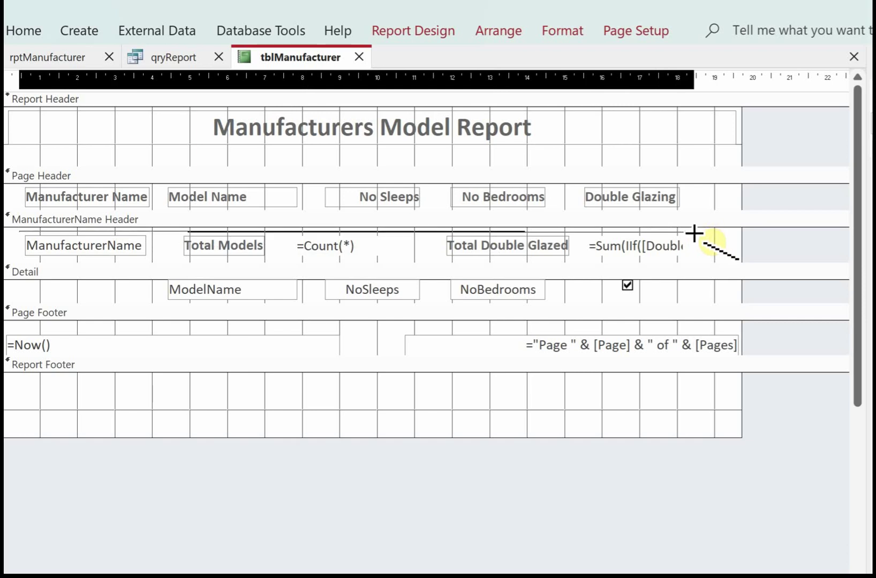
pyautogui.moveTo(694, 231); pyautogui.dragTo(693, 233)
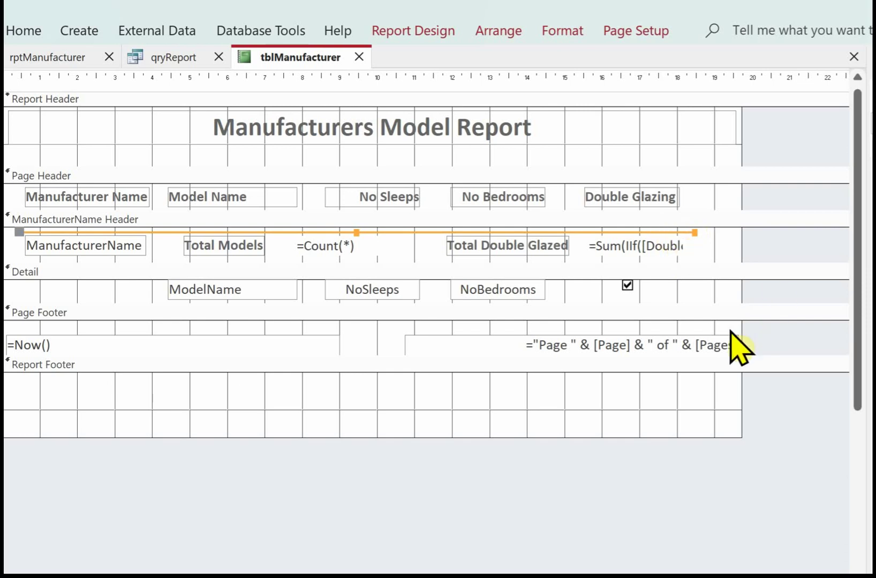
# Duplicate the separator line and place the copy just below the row of controls in the ManufacturerName Header
pyautogui.rightClick(750, 370)
pyautogui.press('Escape')
pyautogui.rightClick(303, 230)
pyautogui.click(303, 231)
pyautogui.moveTo(309, 257); pyautogui.dragTo(319, 261)
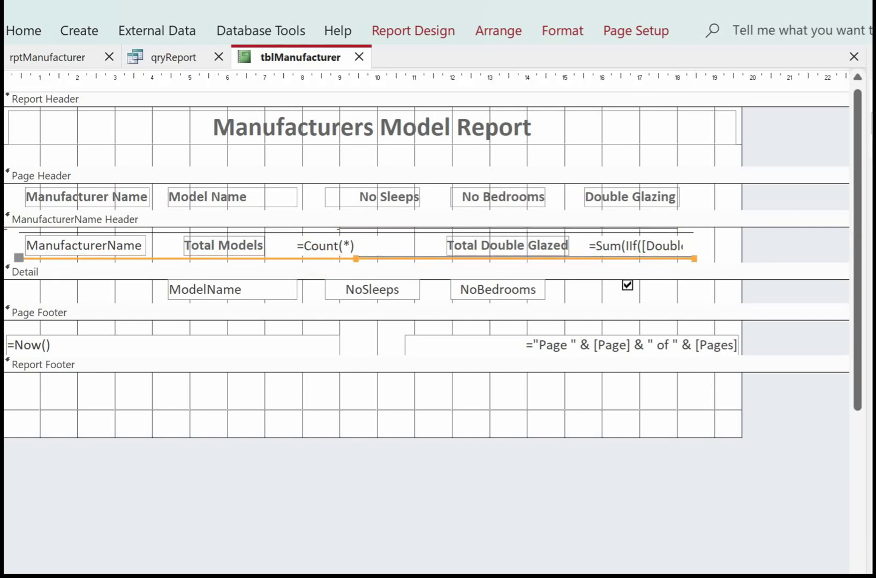
# Add a text box about 3 cm wide to the Report Footer and caption its label "Total Double Glazed Models"
pyautogui.click(433, 31)
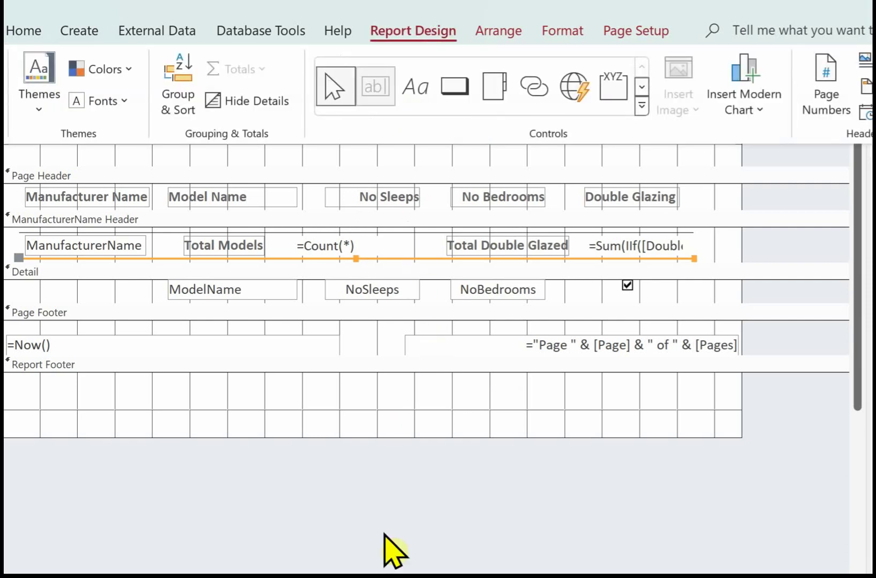
pyautogui.click(600, 414)
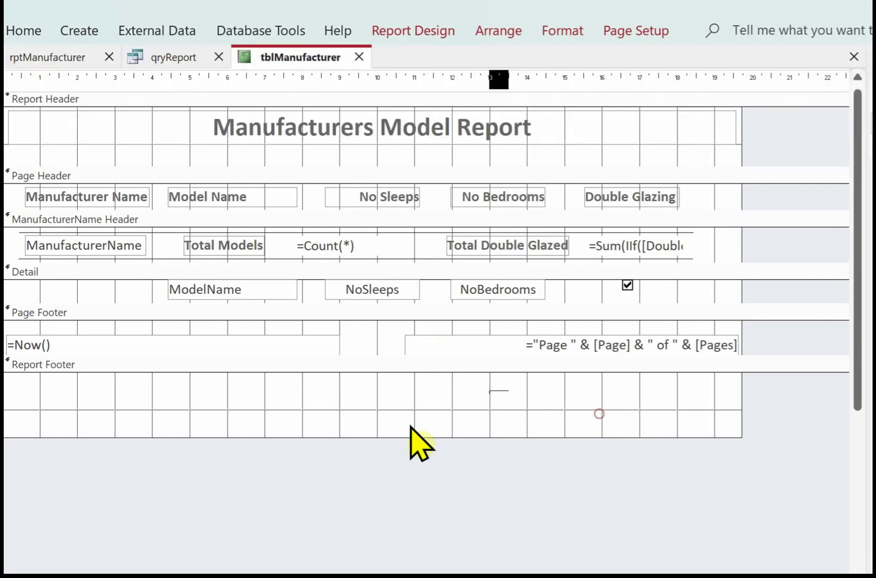
pyautogui.click(379, 403)
pyautogui.hotkey('ctrl', 'a')
pyautogui.write('Total')
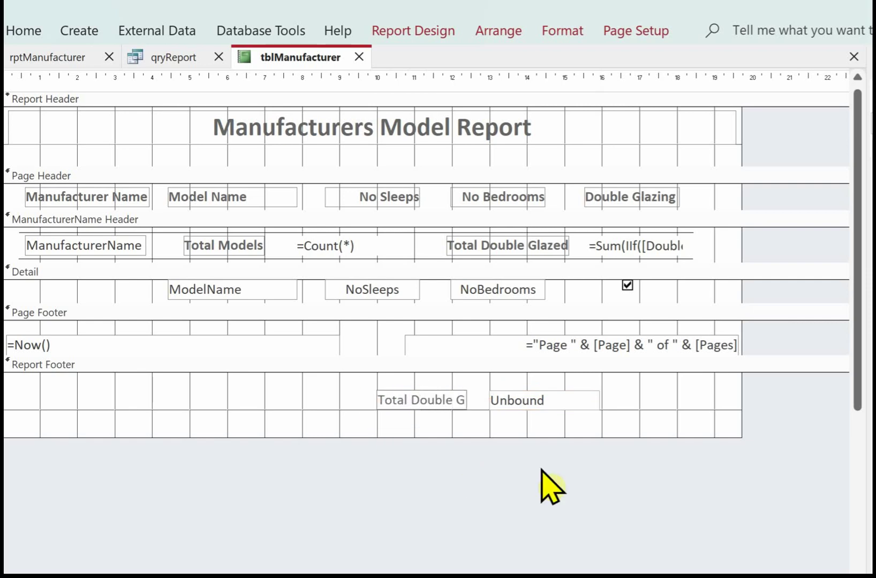
pyautogui.write(' Double Glazed Models')
# Widen the Total Double Glazed Models label to fit its full caption and make it bold
pyautogui.click(375, 395)
pyautogui.moveTo(362, 399); pyautogui.dragTo(297, 397)
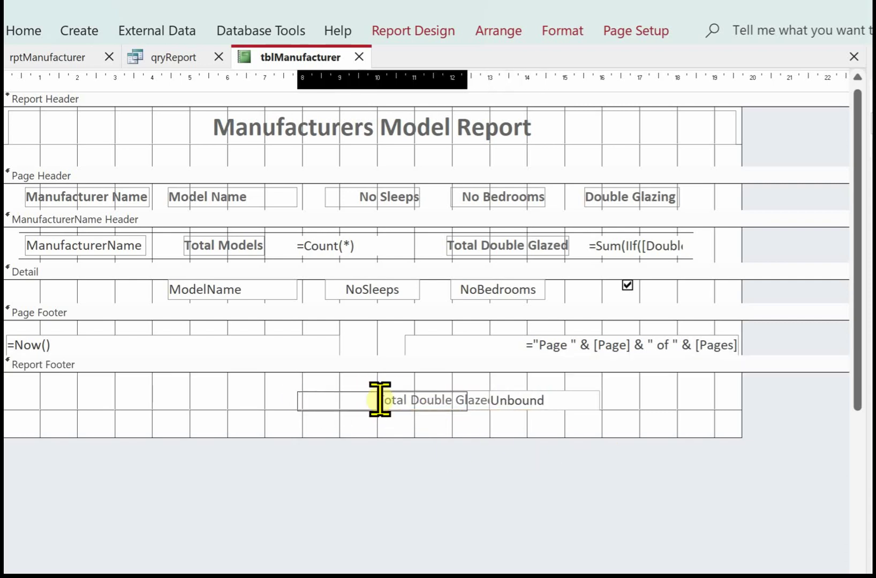
pyautogui.click(576, 31)
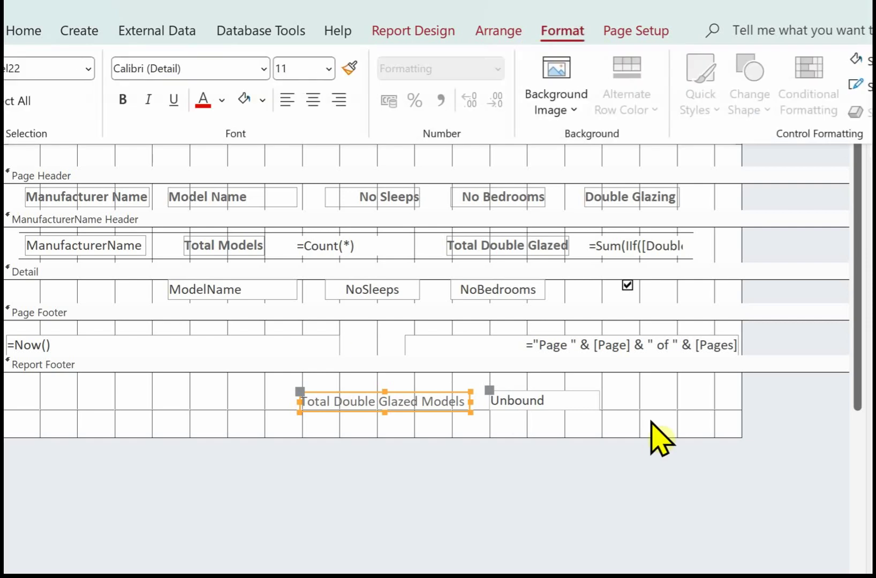
pyautogui.hotkey('ctrl', 'b')
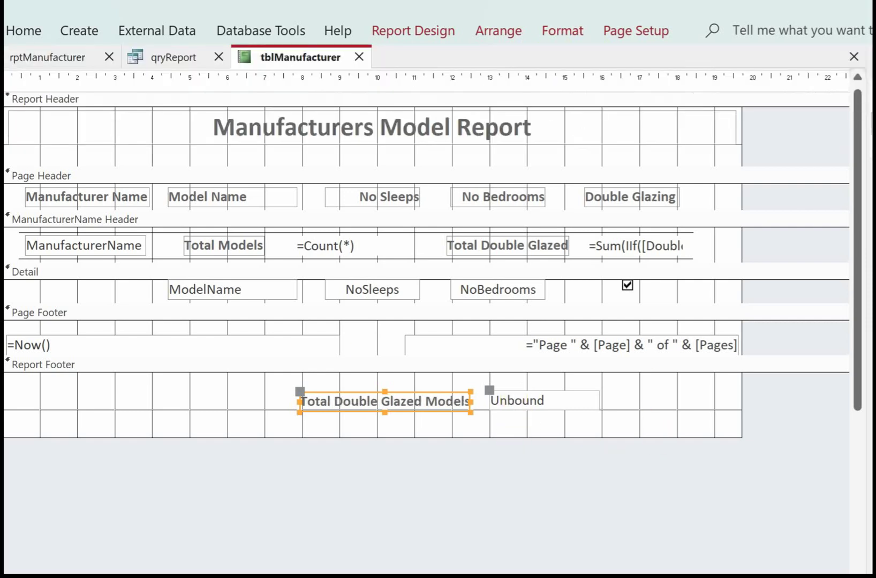
# Set the control source of the unbound Report Footer text box to =sum(iif([DoubleGlazing]="Yes",1,0))
pyautogui.click(544, 401)
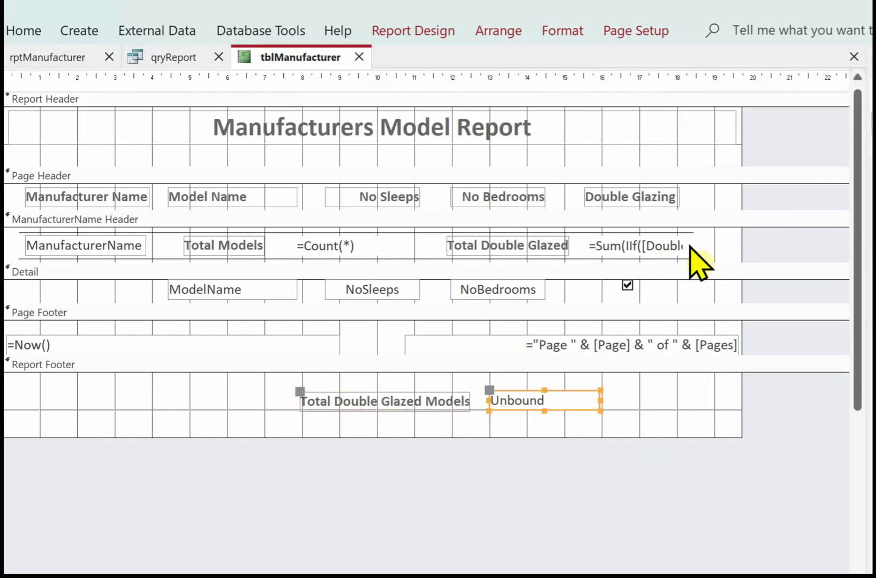
pyautogui.press('Tab')
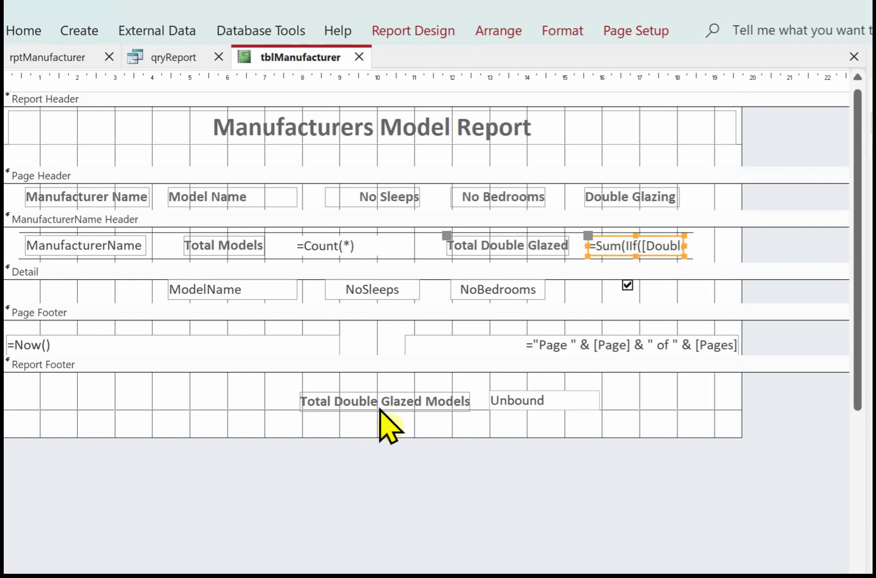
pyautogui.click(522, 398)
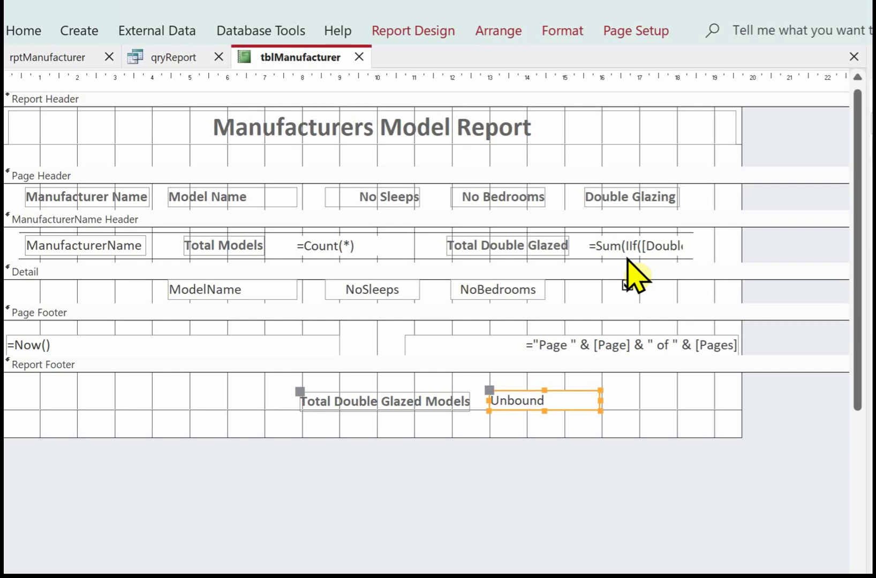
pyautogui.press('F4')
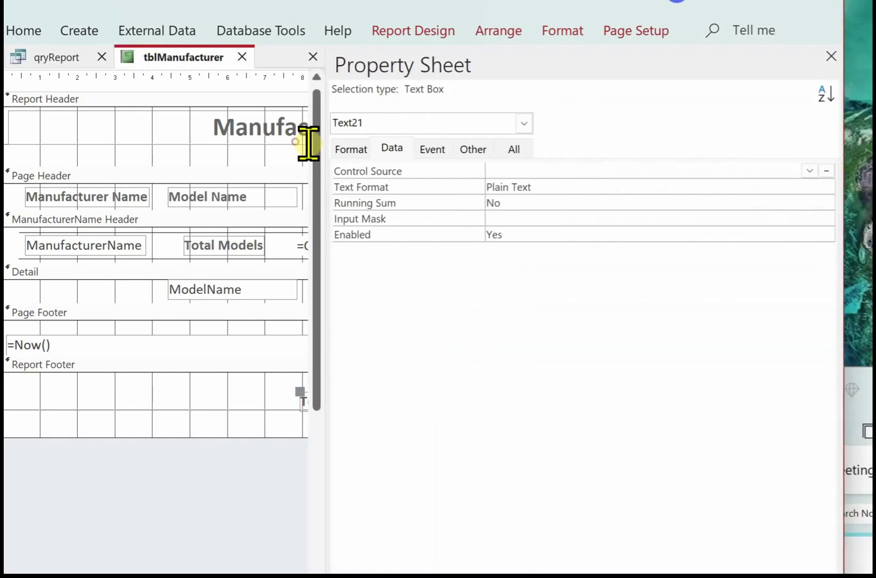
pyautogui.hotkey('ctrl', 'F2')
pyautogui.write('=s')
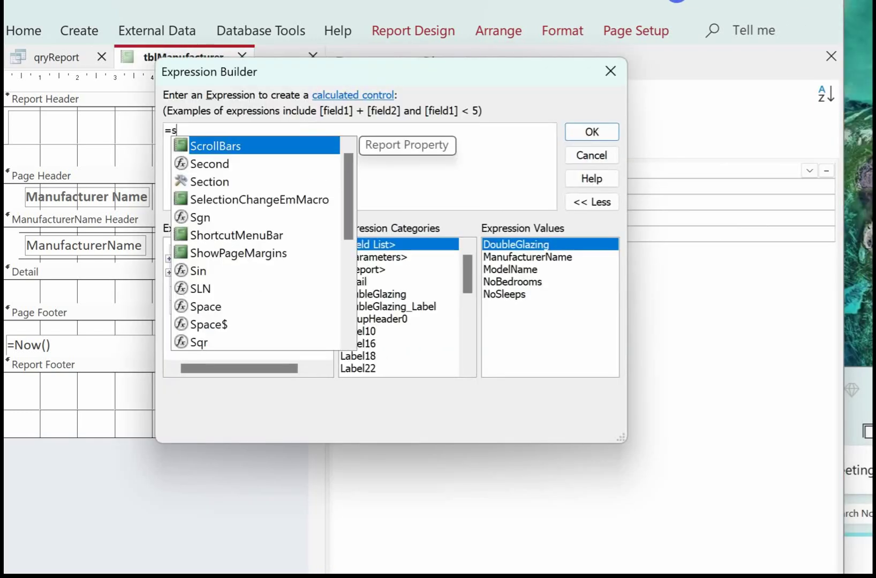
pyautogui.write('um(iif(dou')
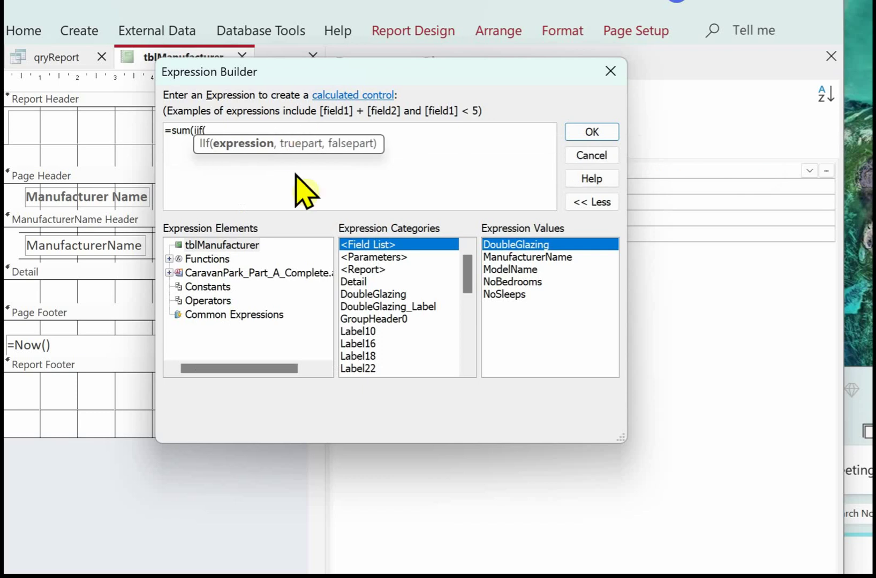
pyautogui.doubleClick(289, 167)
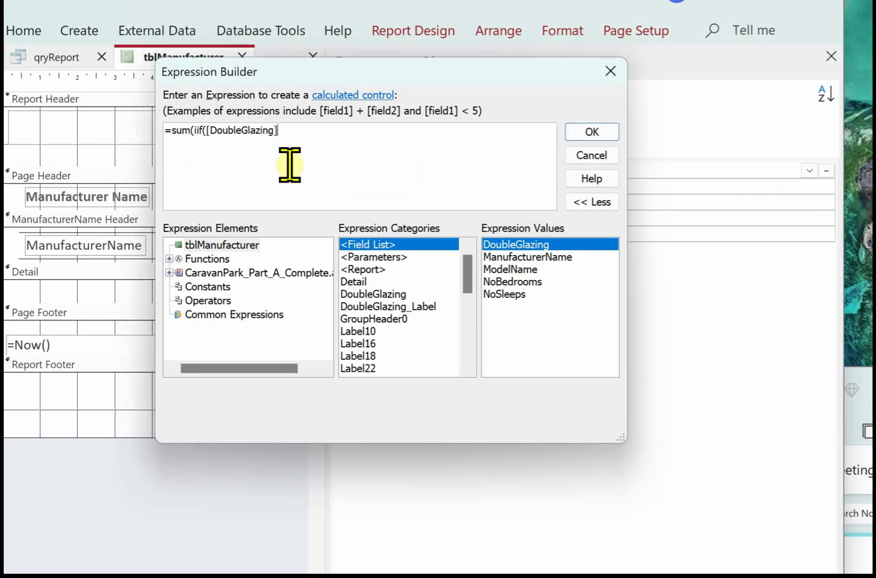
pyautogui.write('="Yes",1,')
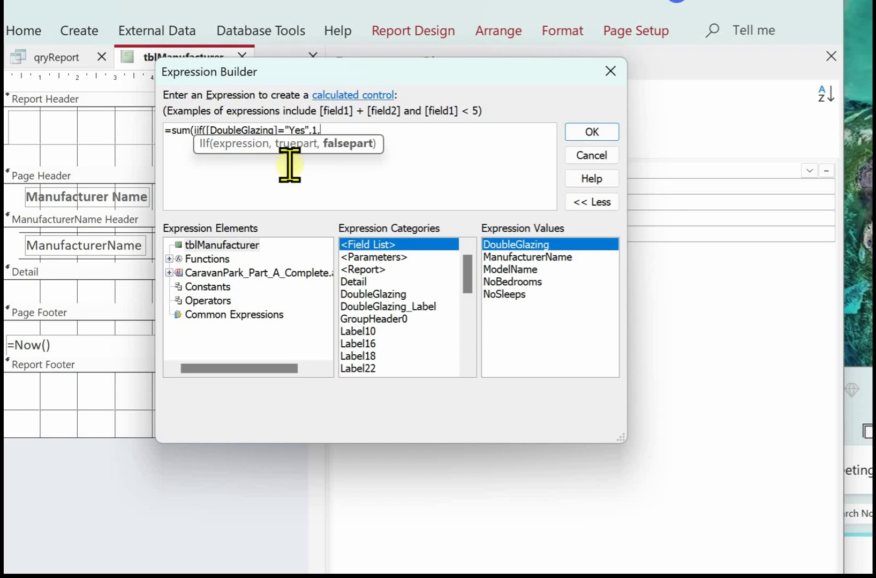
pyautogui.write('0))')
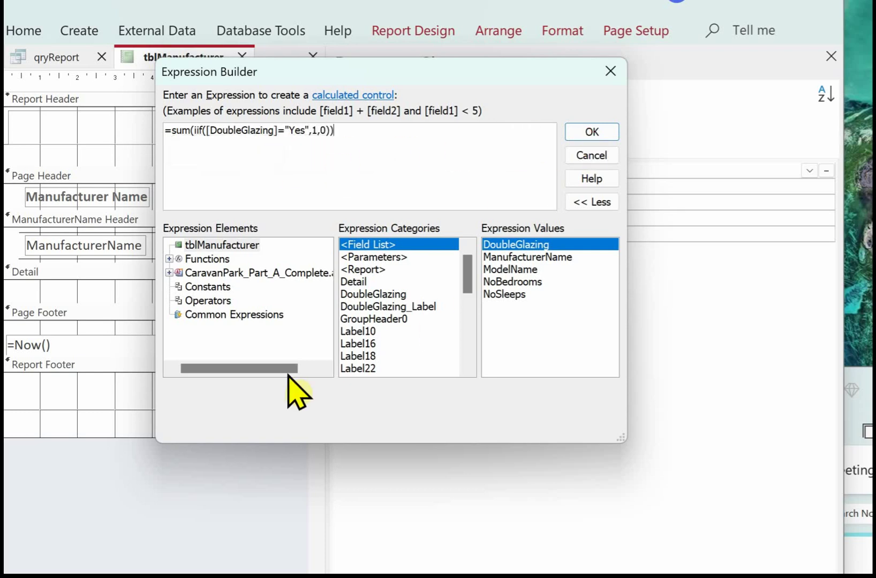
pyautogui.press('Return')
pyautogui.moveTo(842, 307); pyautogui.dragTo(875, 308)
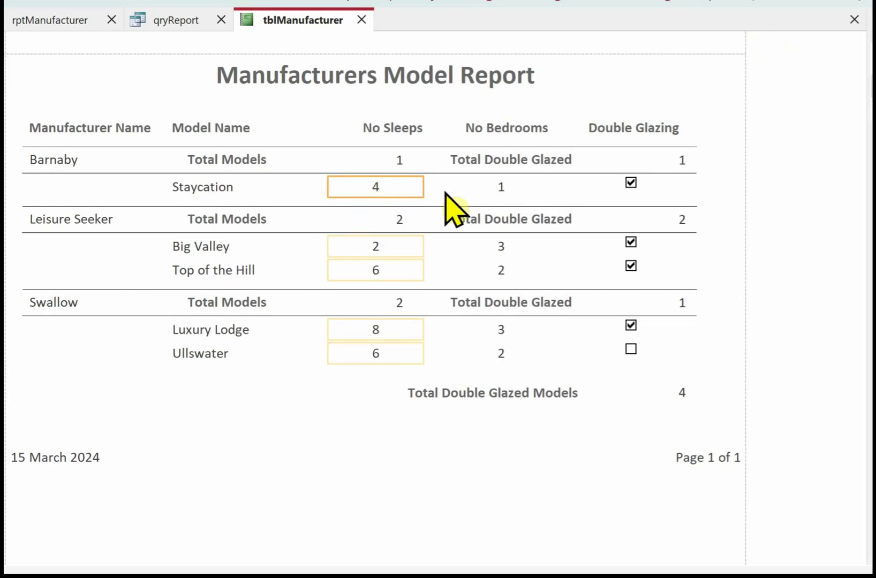
# Line up the NoSleeps values under their heading and the group Total Double Glazed values under the Double Glazing checkboxes
pyautogui.moveTo(420, 194); pyautogui.dragTo(436, 170)
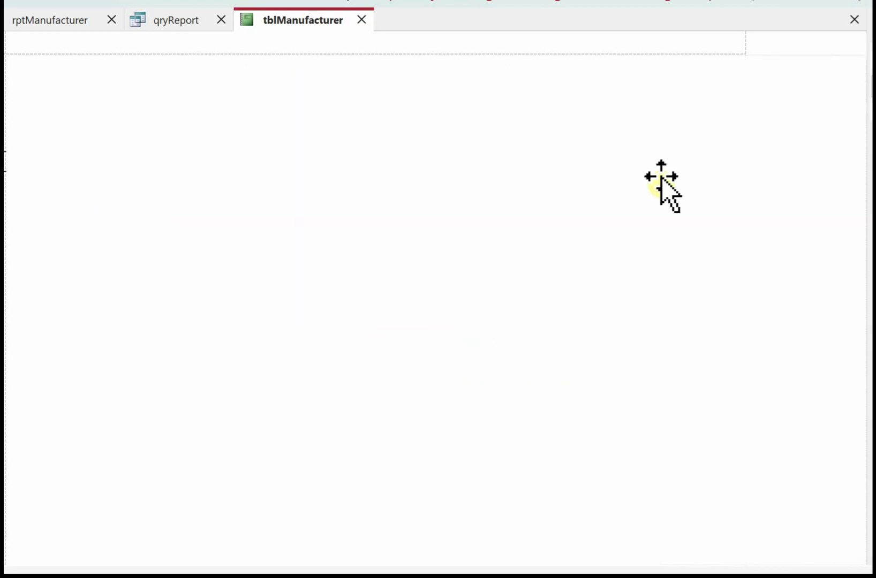
pyautogui.click(688, 136)
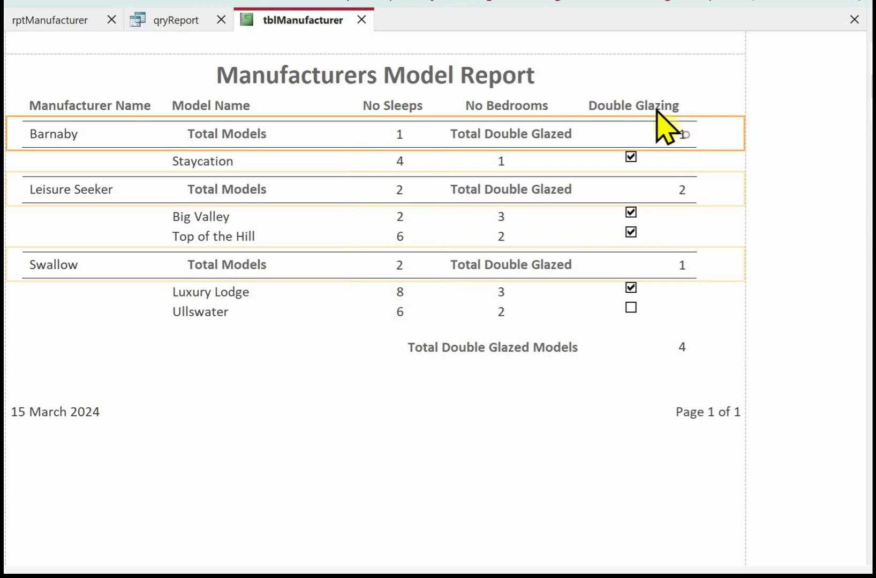
pyautogui.click(694, 187)
pyautogui.moveTo(593, 133); pyautogui.dragTo(614, 134)
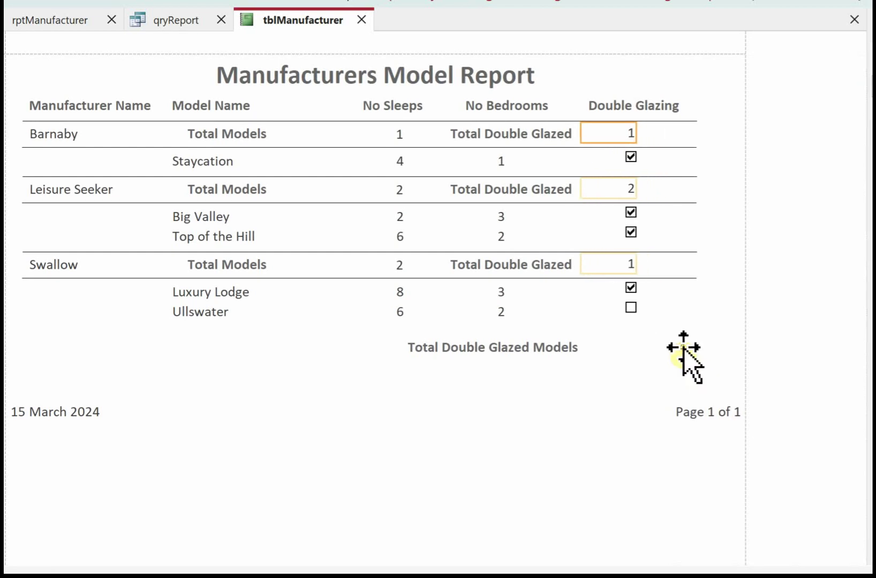
# Narrow the Total Double Glazed Models value box and move it so its figure lines up under the Double Glazing column
pyautogui.click(600, 347)
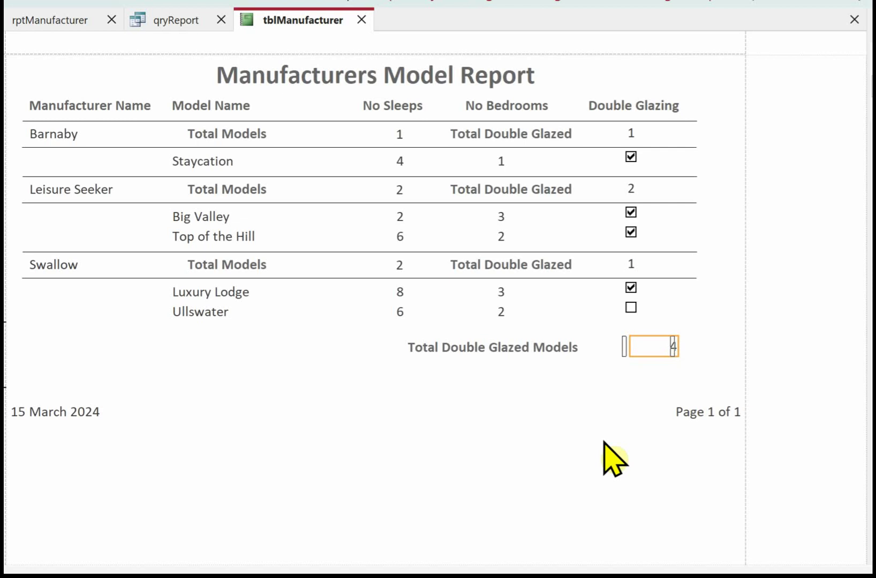
pyautogui.press('Left')
pyautogui.press('Left')
pyautogui.press('Left')
pyautogui.press('Left')
pyautogui.press('Left')
pyautogui.press('Left')
pyautogui.press('Left')
pyautogui.press('Left')
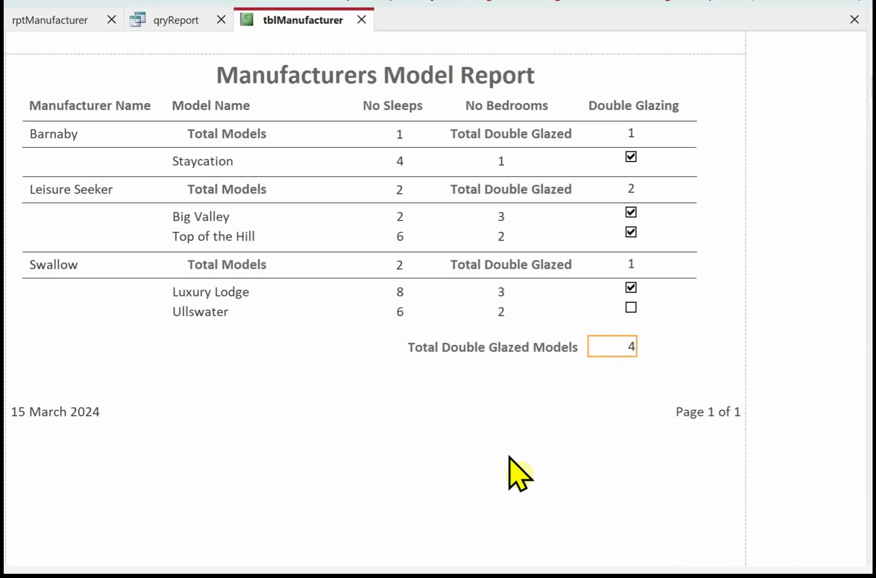
# Switch to Design View and set the font color of all report controls to dark blue
pyautogui.hotkey('ctrl', '.')
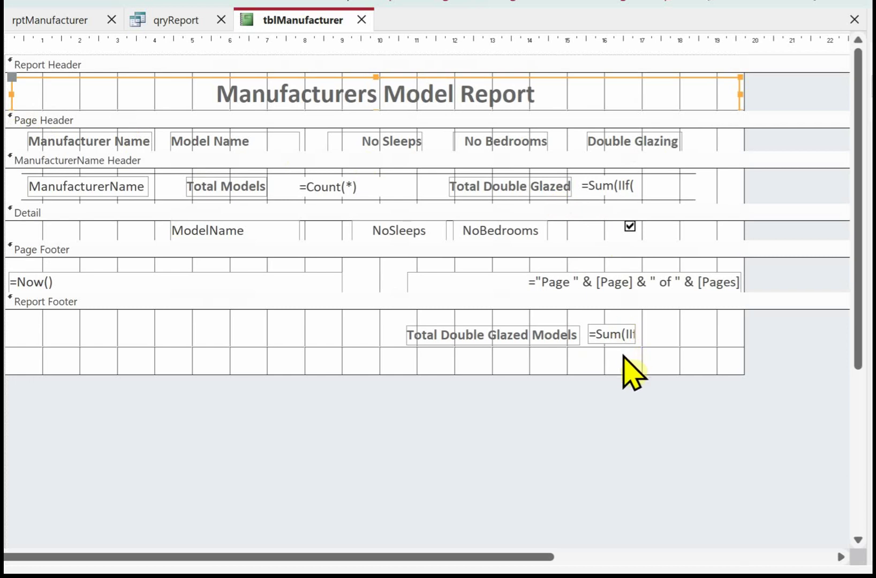
pyautogui.moveTo(676, 356); pyautogui.dragTo(6, 89)
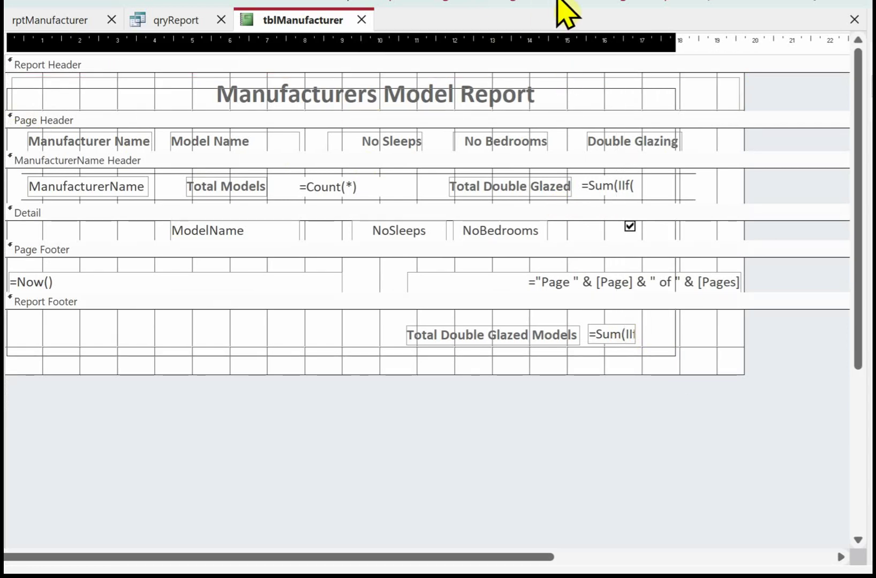
pyautogui.moveTo(554, 6); pyautogui.dragTo(538, 9)
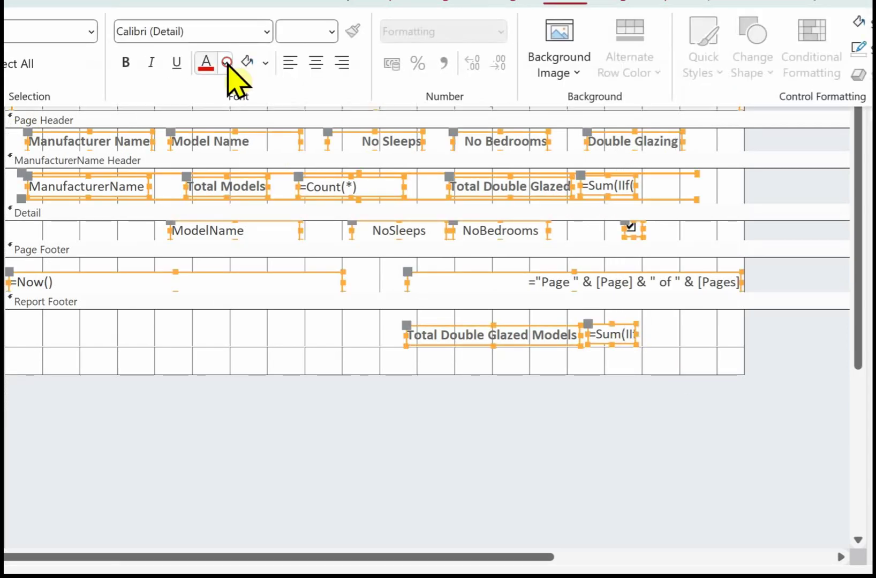
pyautogui.click(226, 64)
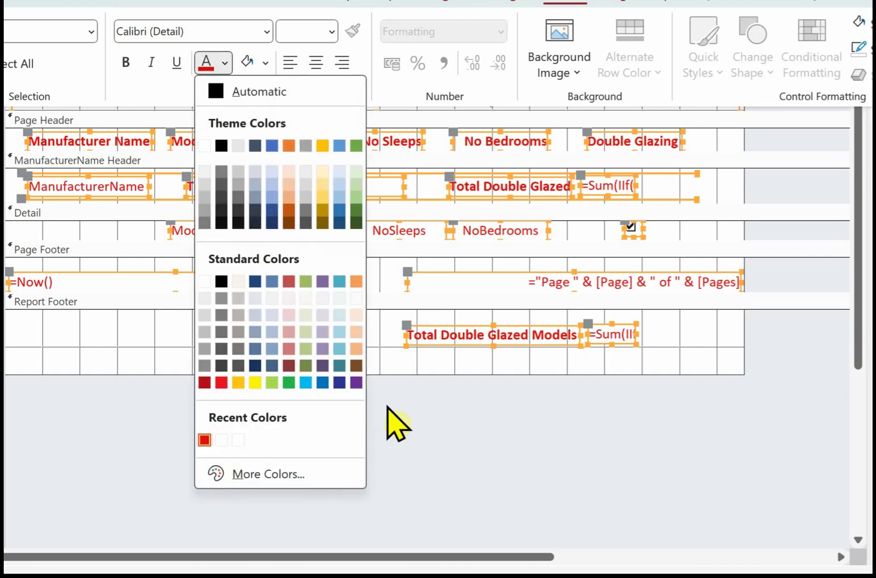
pyautogui.click(351, 346)
pyautogui.click(345, 245)
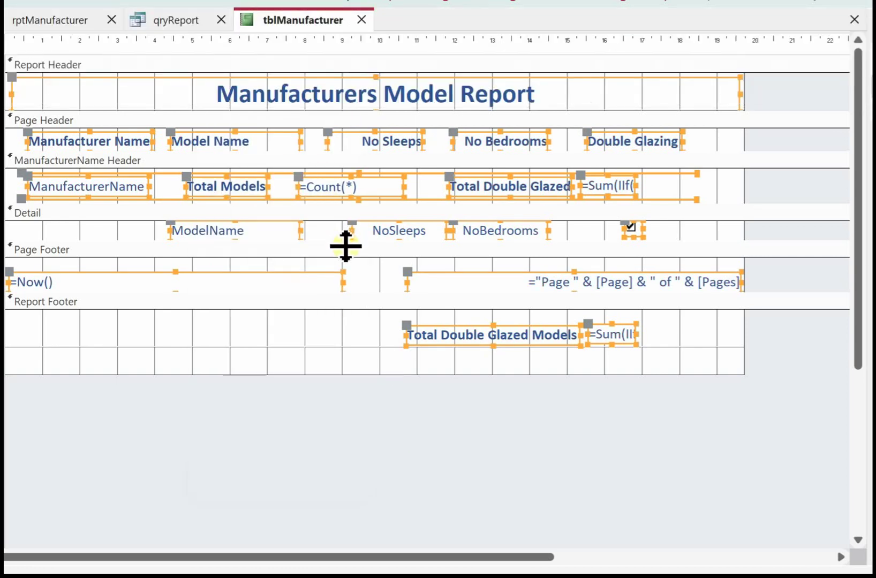
# Make the Detail section slightly taller and nudge all of its controls down a little
pyautogui.click(756, 232)
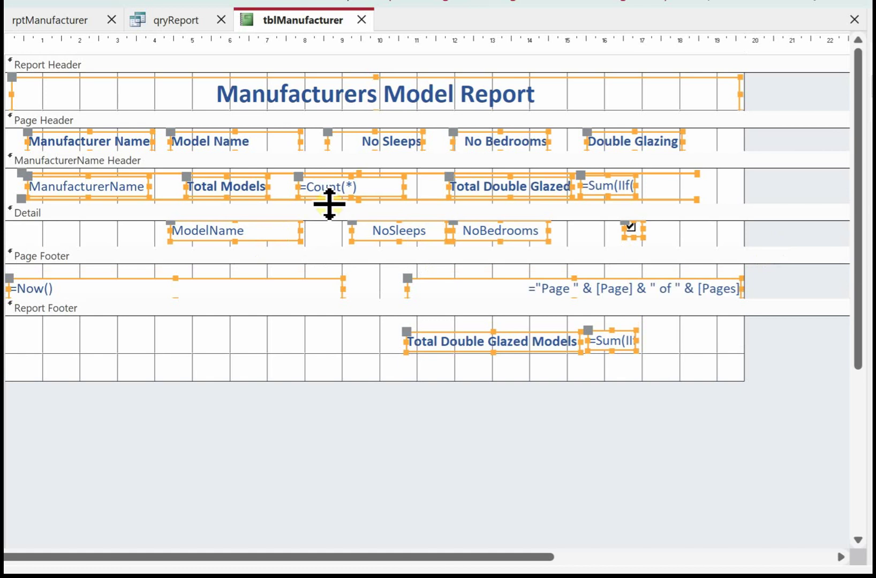
pyautogui.click(330, 203)
pyautogui.click(274, 231)
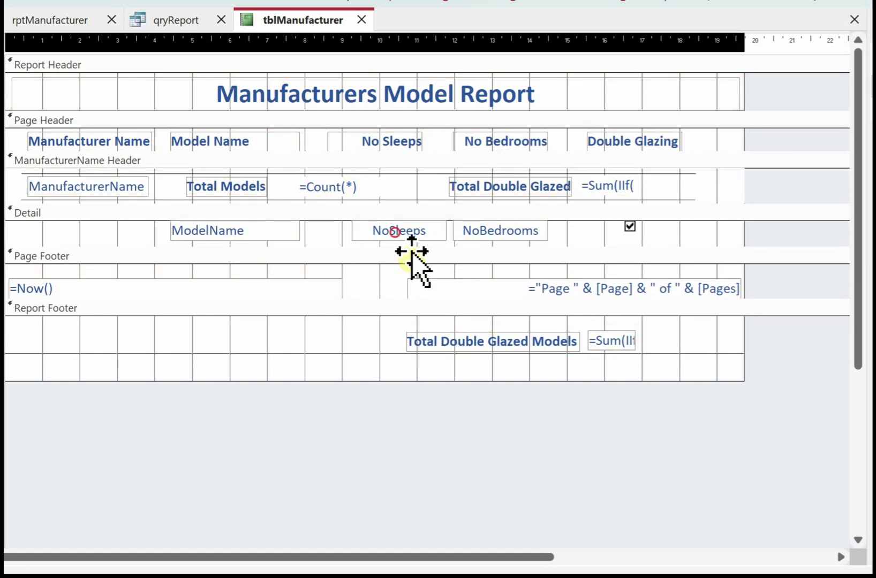
pyautogui.keyDown('shift'); pyautogui.click(629, 230); pyautogui.keyUp('shift')
pyautogui.press('Down')
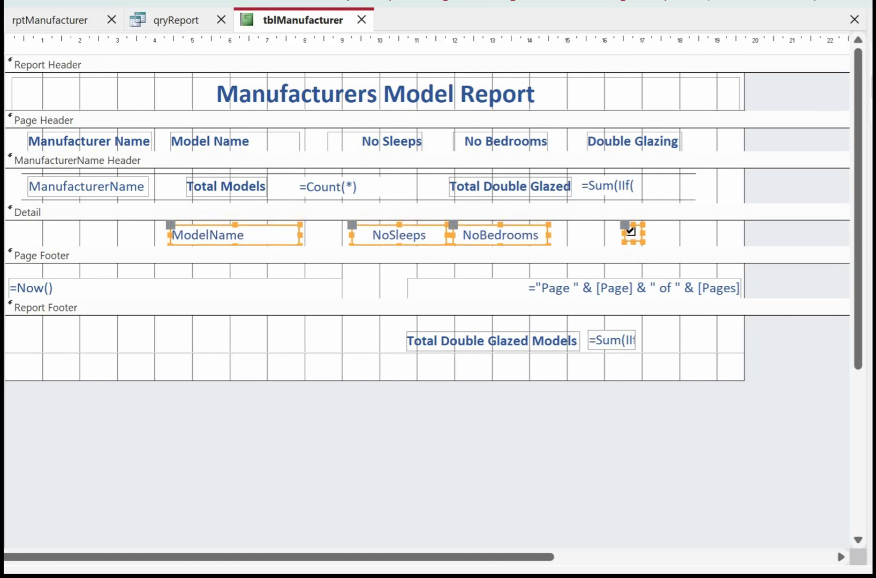
# Open the Manufacturers Model Report in Print Preview
pyautogui.hotkey('ctrl', '.')
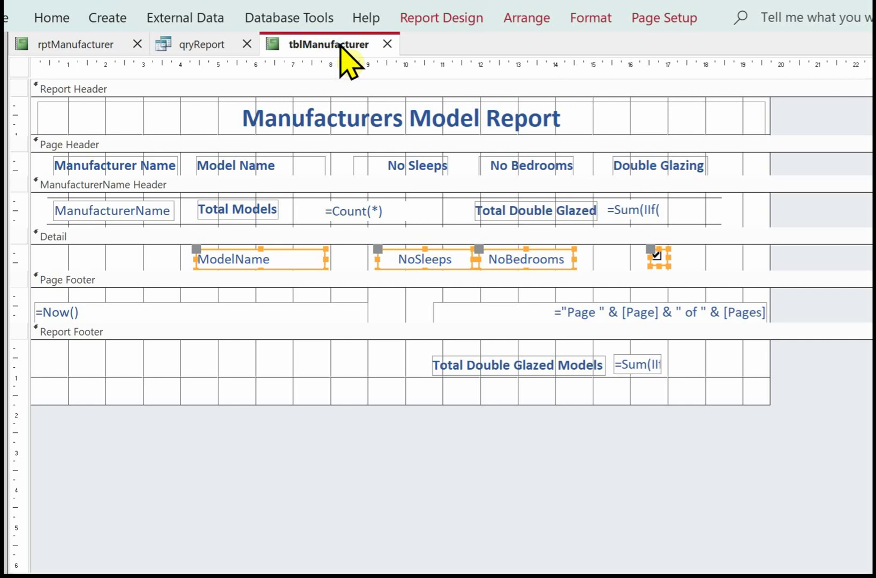
pyautogui.rightClick(342, 47)
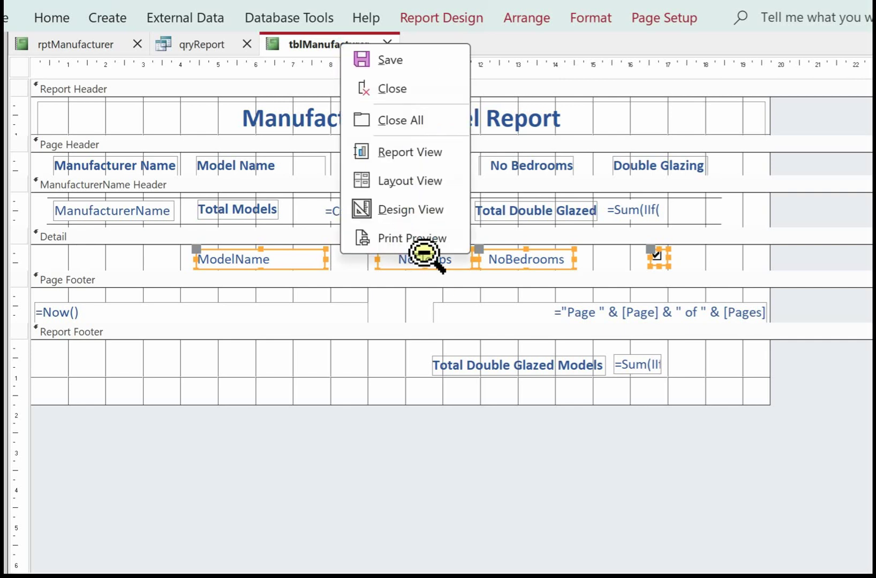
pyautogui.click(413, 239)
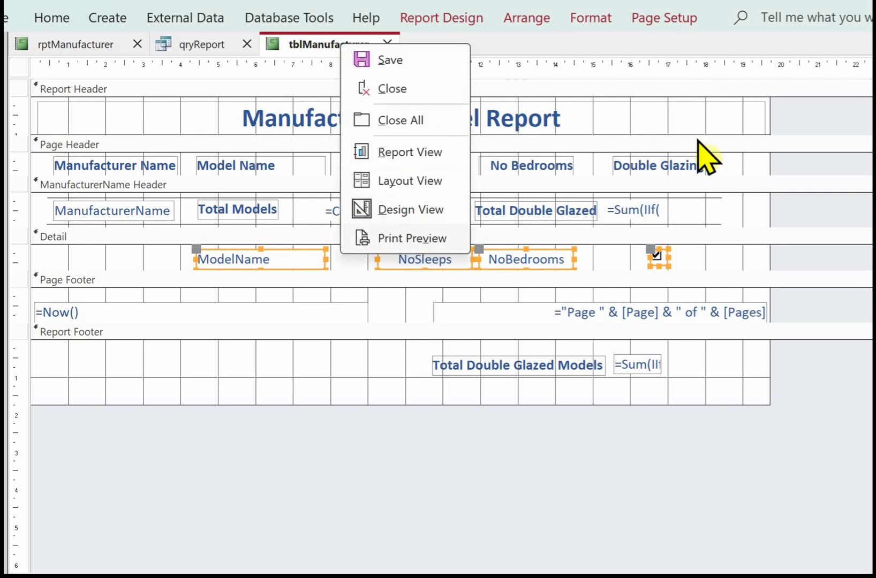